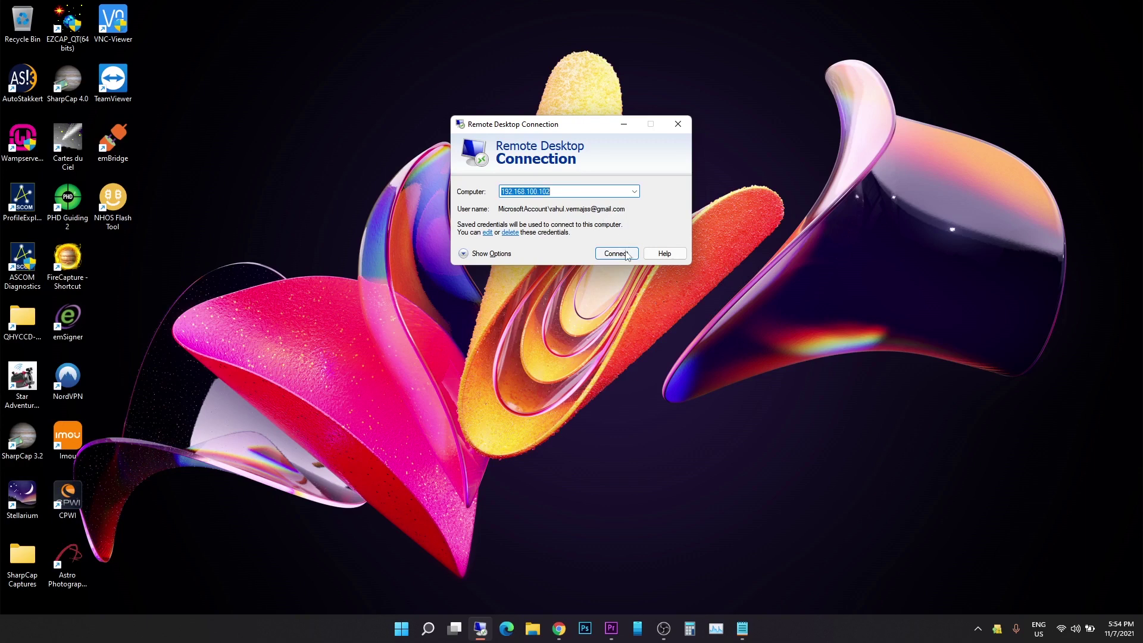
Step: Connect to the remote Windows 11 computer at 192.168.100.102
click(614, 253)
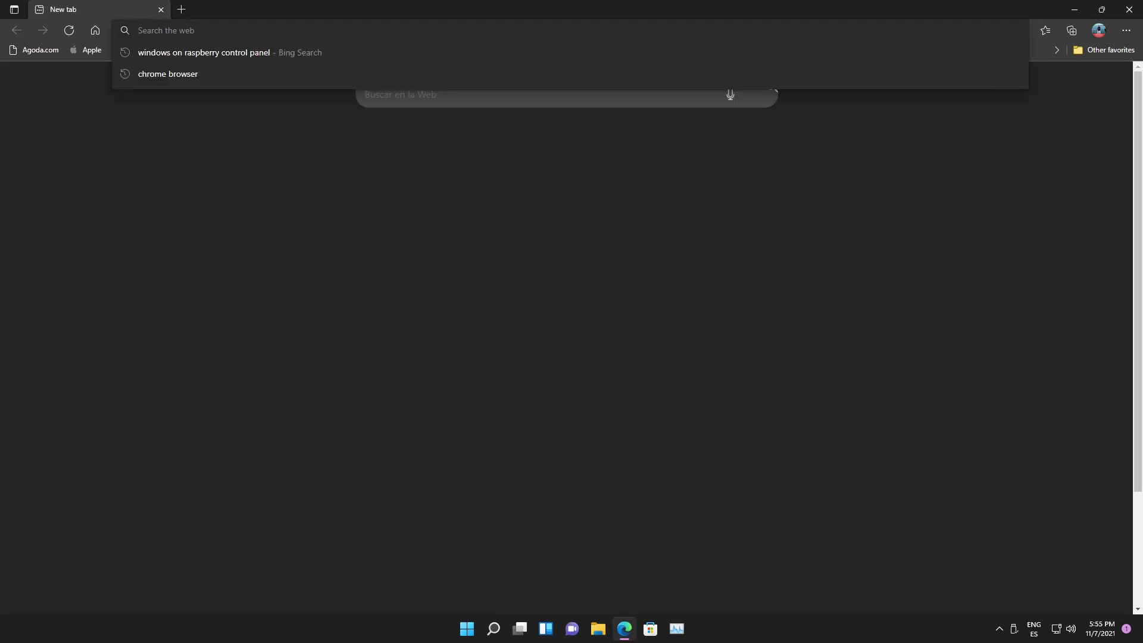
Step: Paste the discord.gg invite link into Edge and load the Windows On Raspberry Pi invite page
text(https://discord.gg/jQCpfVK)
key(Return)
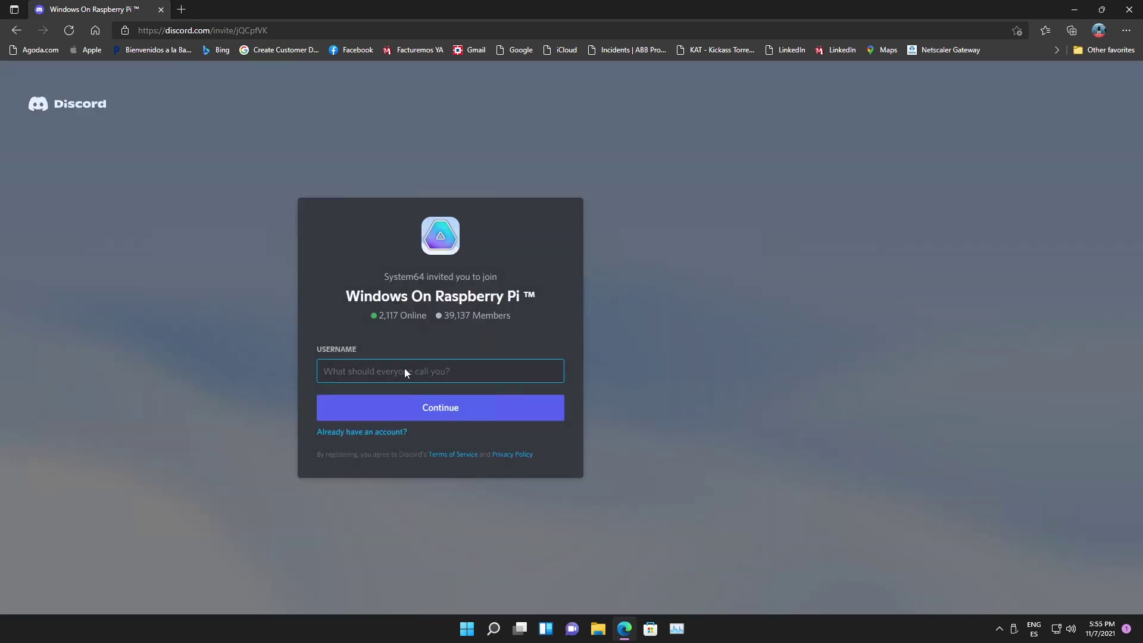
Step: Enter a chosen username on the Discord invite page and continue
text(as)
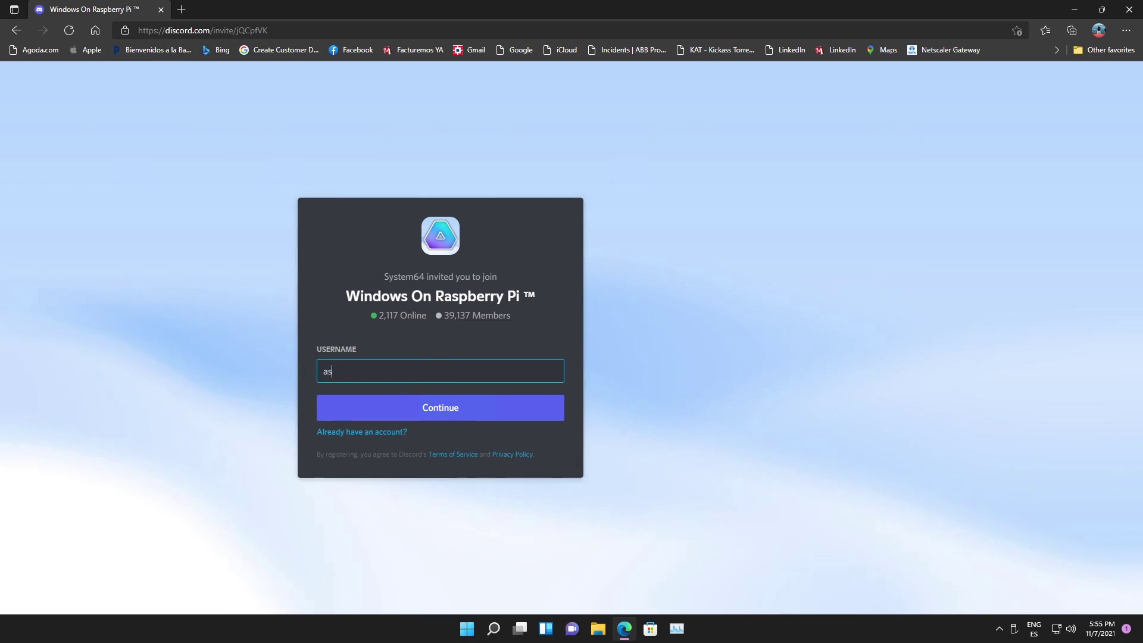
text(troshootingstars)
click(483, 412)
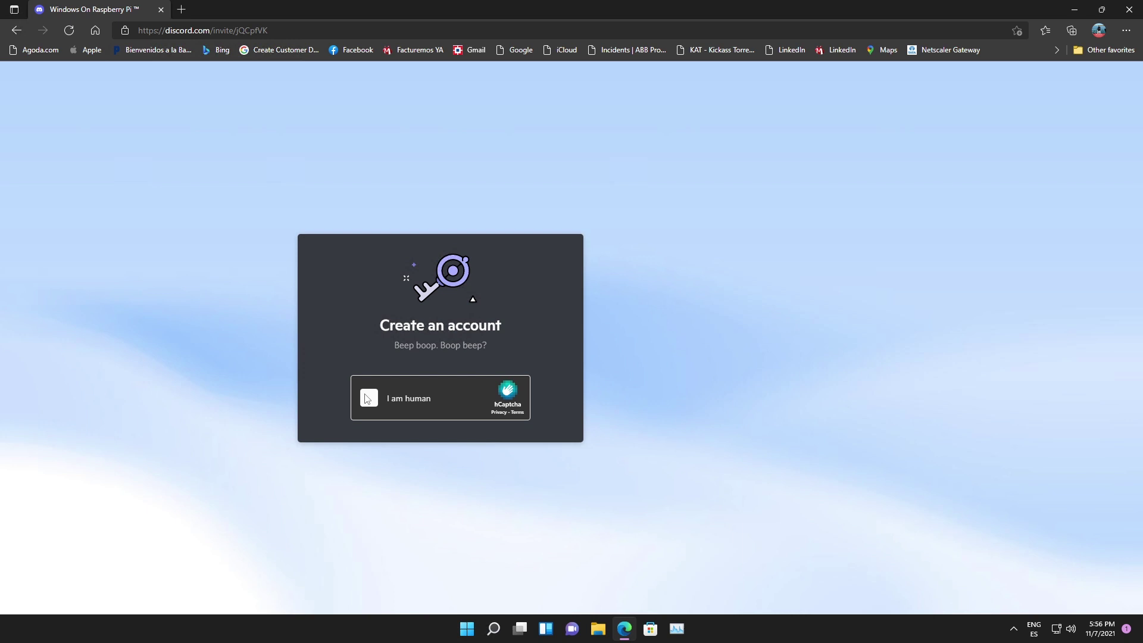
Step: Tick the hCaptcha 'I am human' checkbox to finish signing up
click(369, 398)
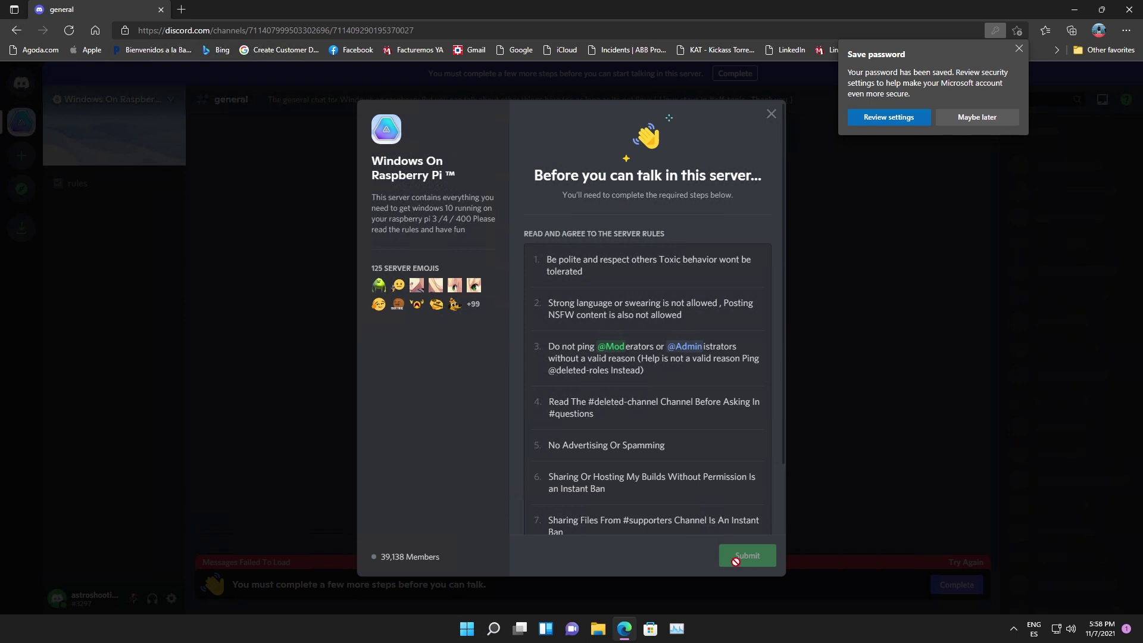
Step: Tick 'I have read and agree to the rules' and submit the agreement
scroll(716, 470, down, 1)
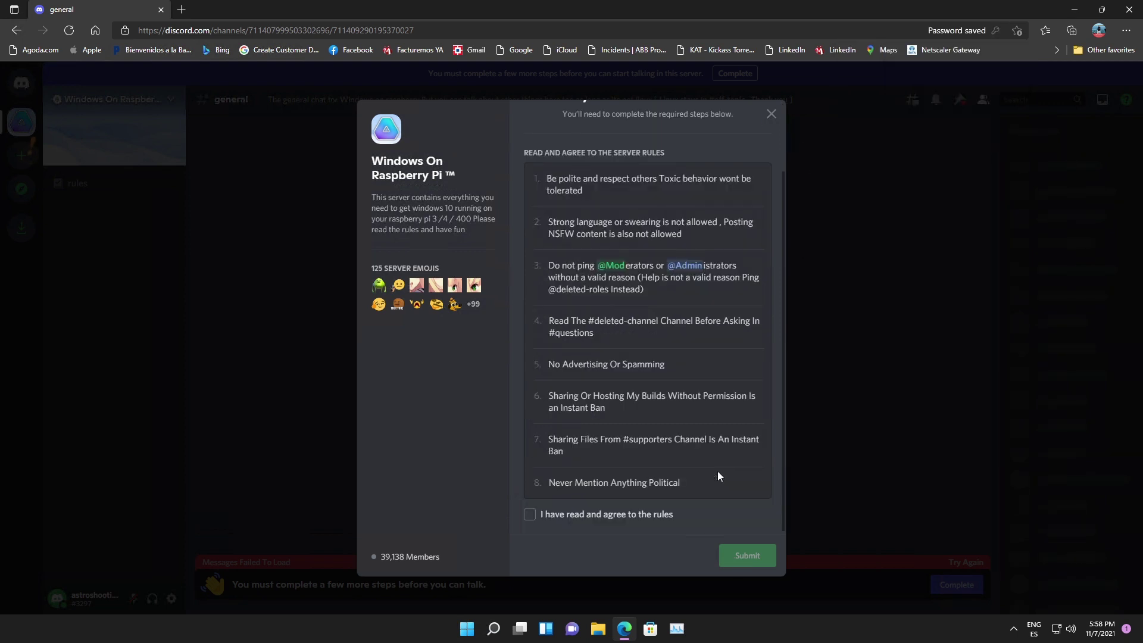
click(530, 516)
click(741, 555)
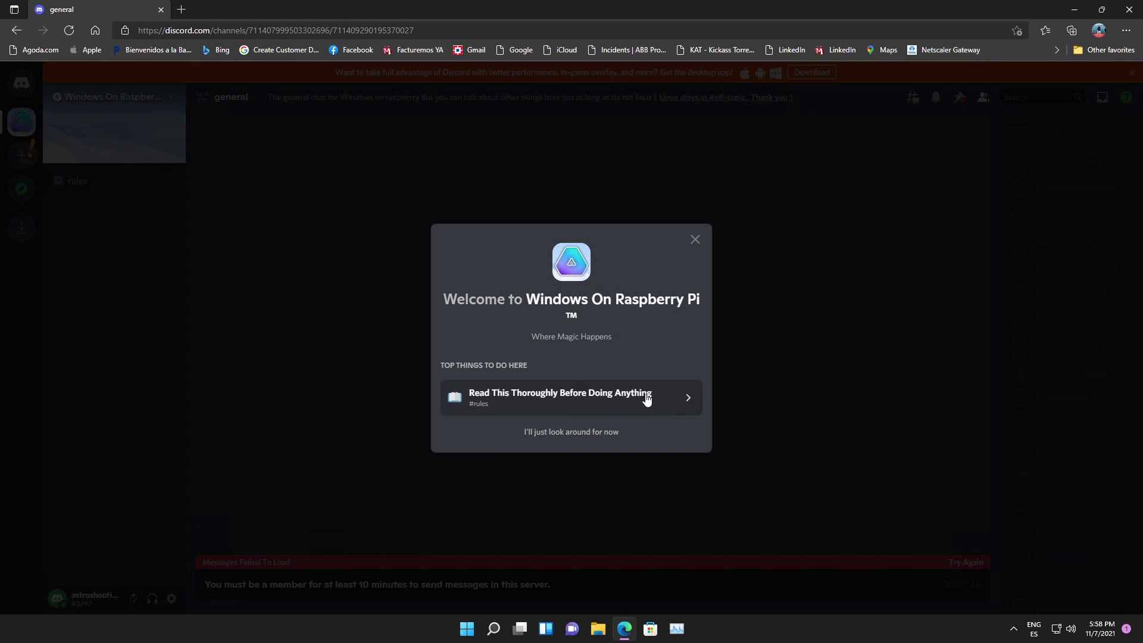
Step: Choose 'I'll just look around for now' and switch to the #rules channel
click(592, 435)
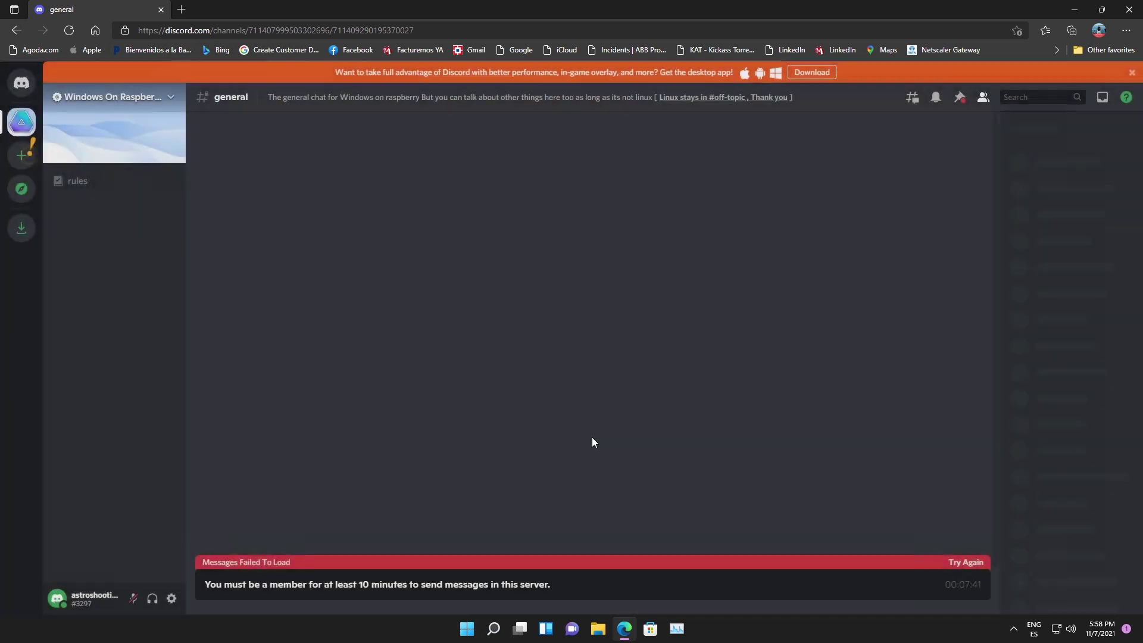
click(78, 182)
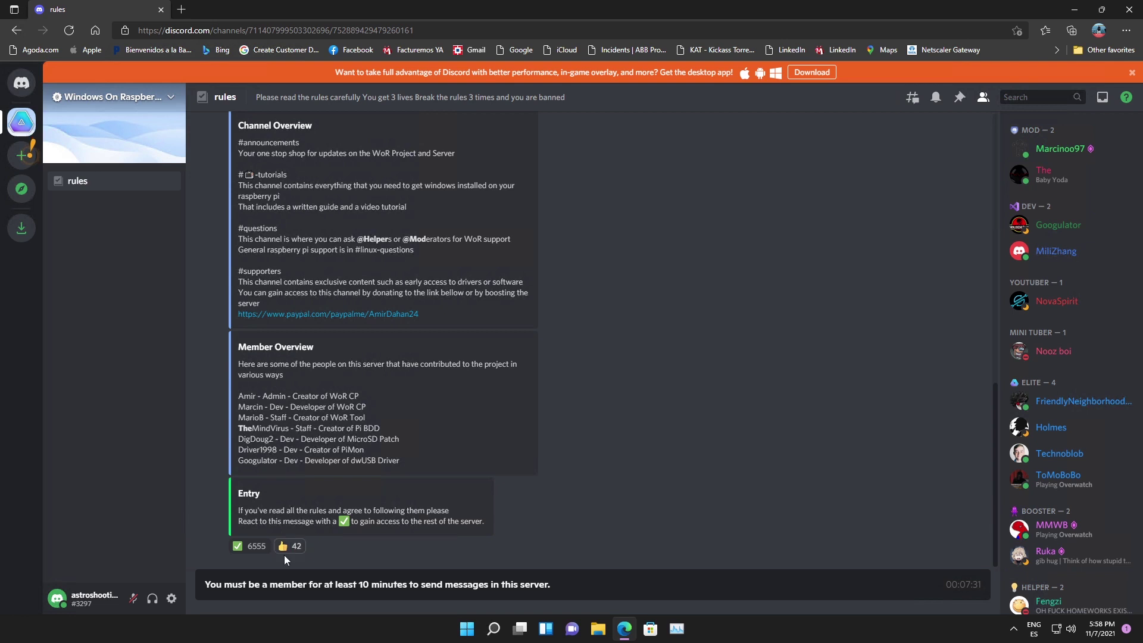
mouse_move(283, 547)
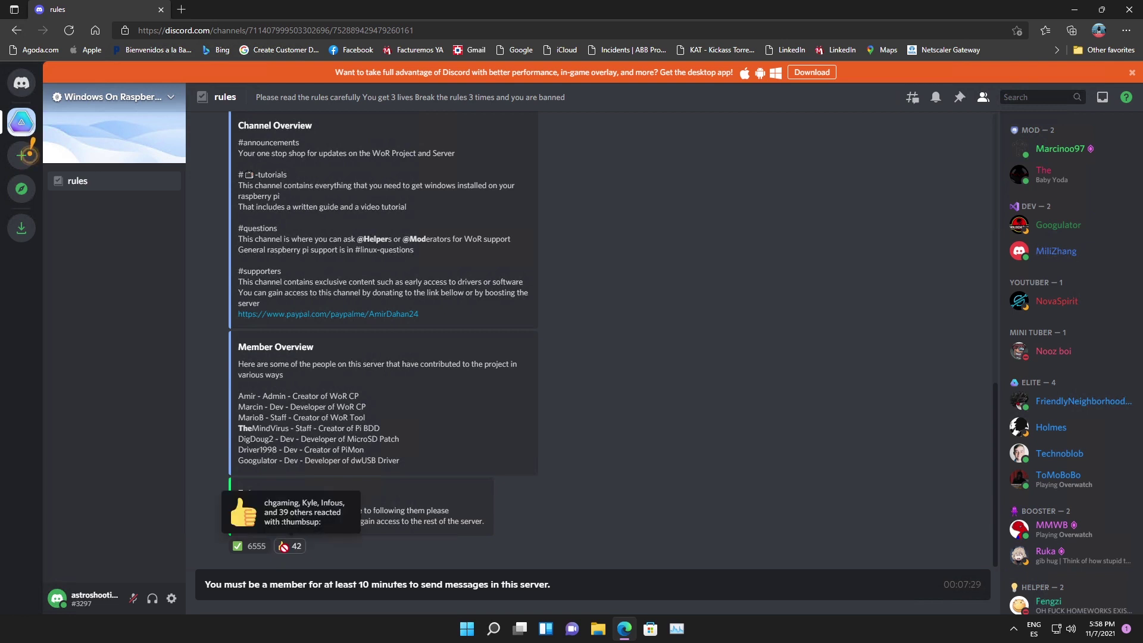
mouse_move(238, 546)
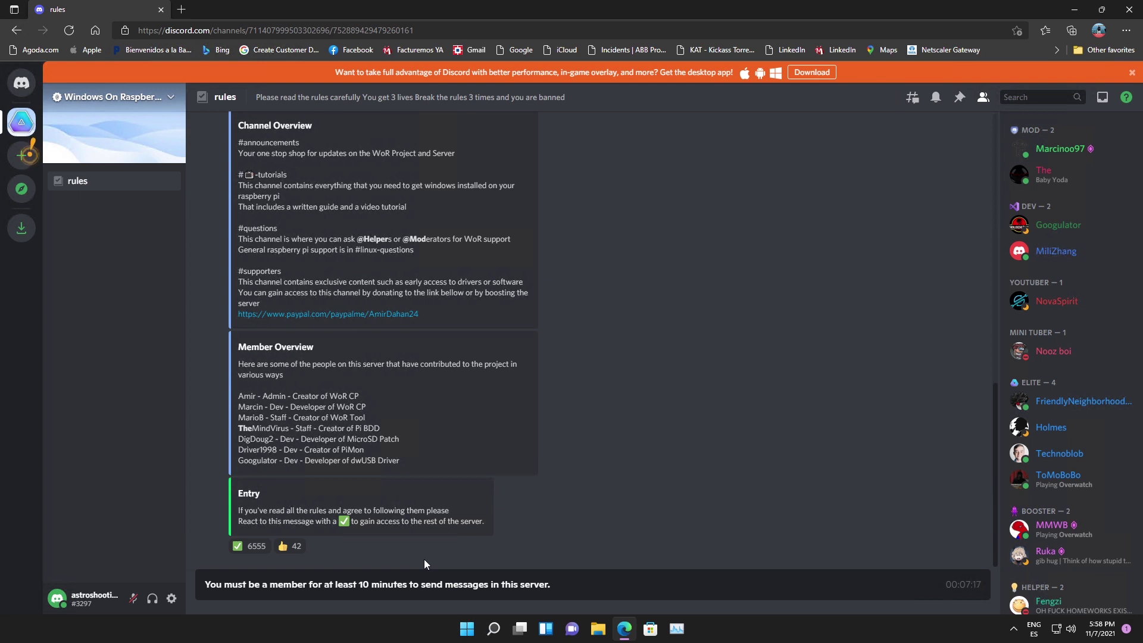
Step: Dismiss the create-server tip with Got it!
scroll(607, 407, up, 15)
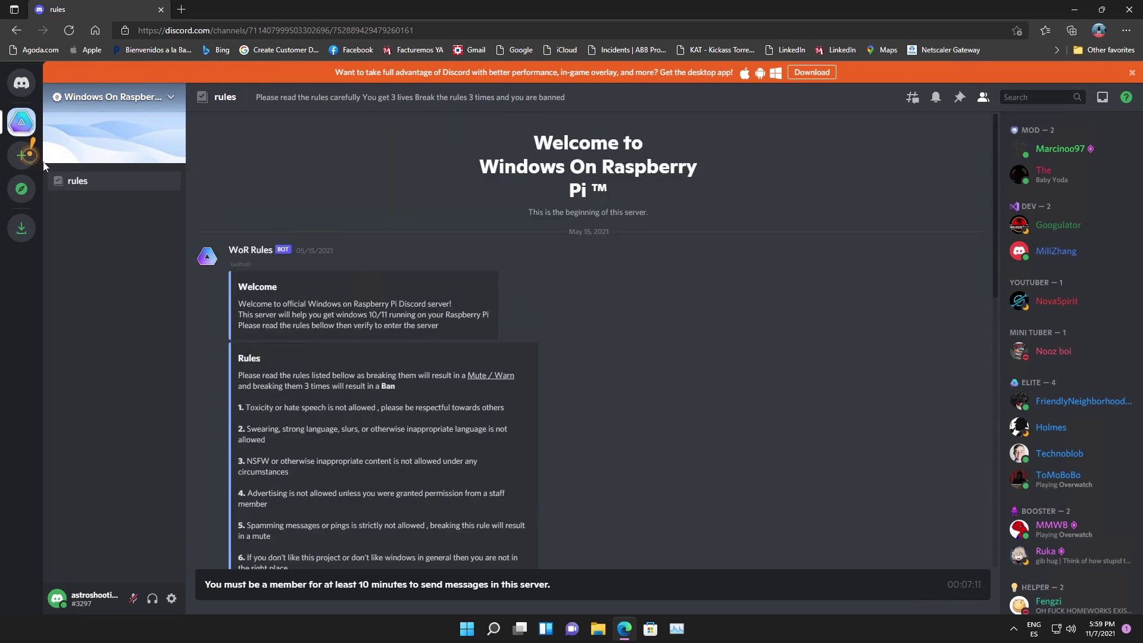
click(21, 156)
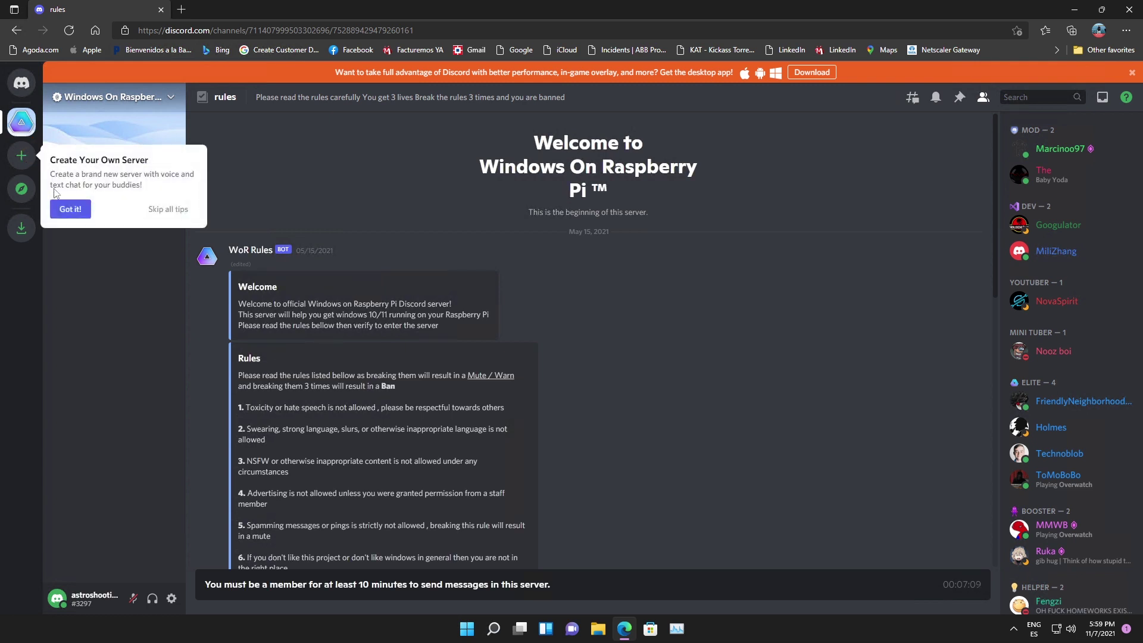
click(67, 209)
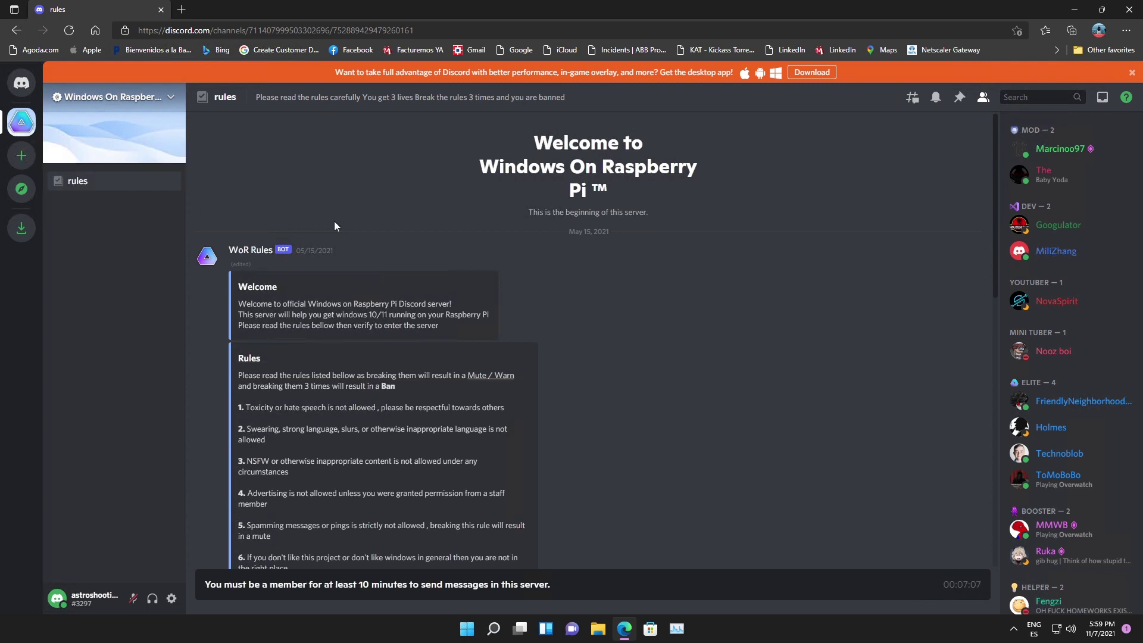
Step: Close the conversation tip and add the ✅ reaction to the Entry message
scroll(590, 369, down, 10)
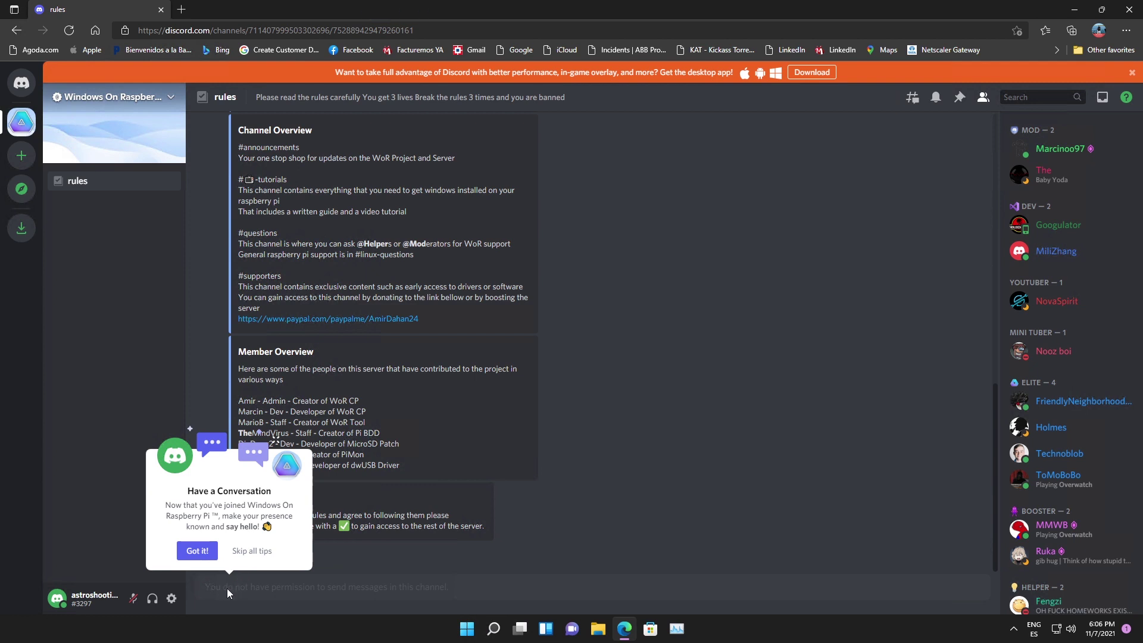
click(227, 588)
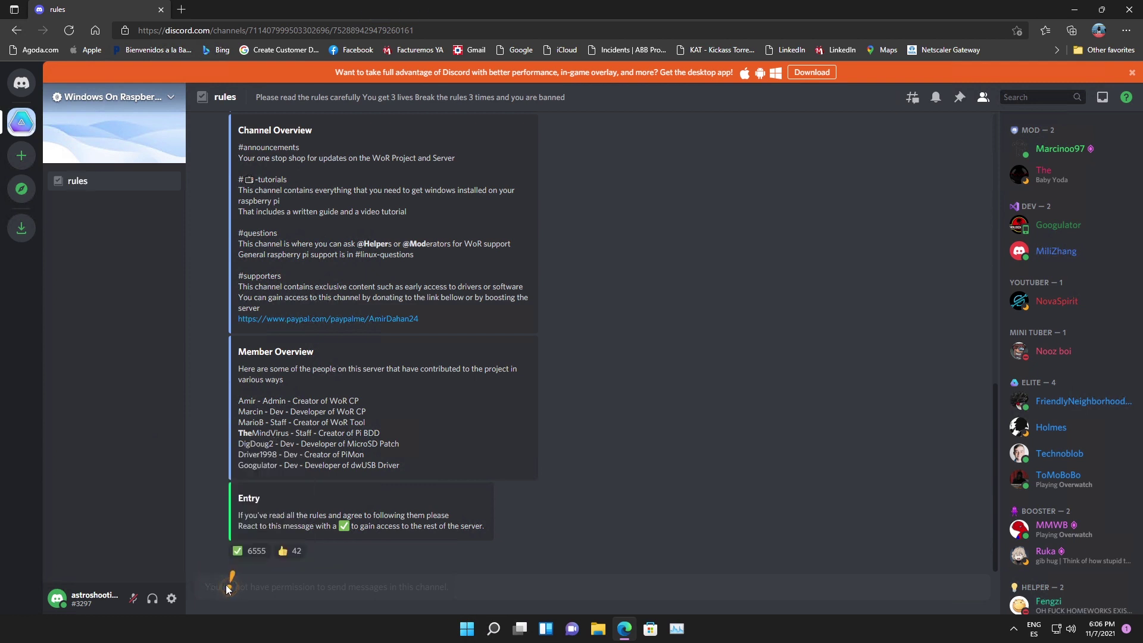
click(229, 583)
click(197, 550)
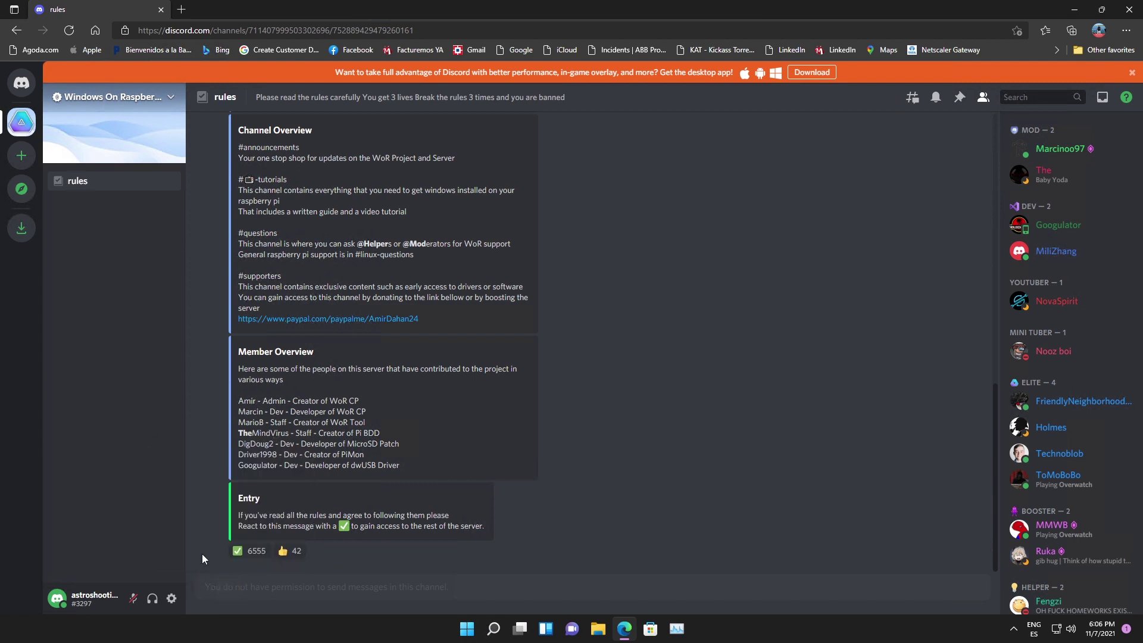
click(249, 554)
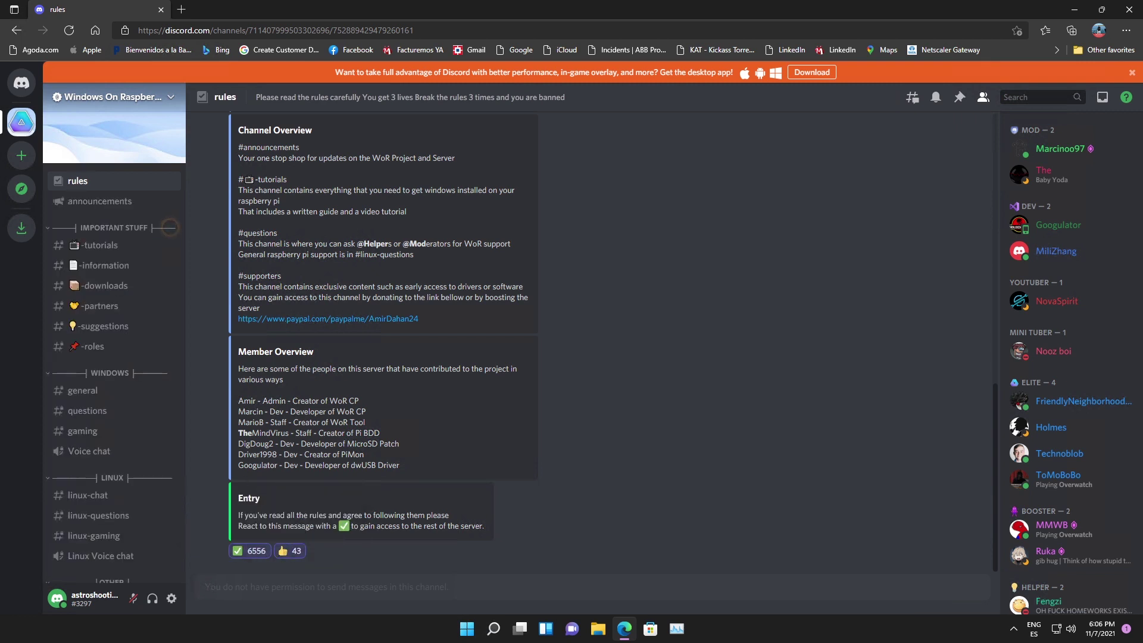
Step: Download WoR_CP.exe from the server's downloads channel
click(105, 287)
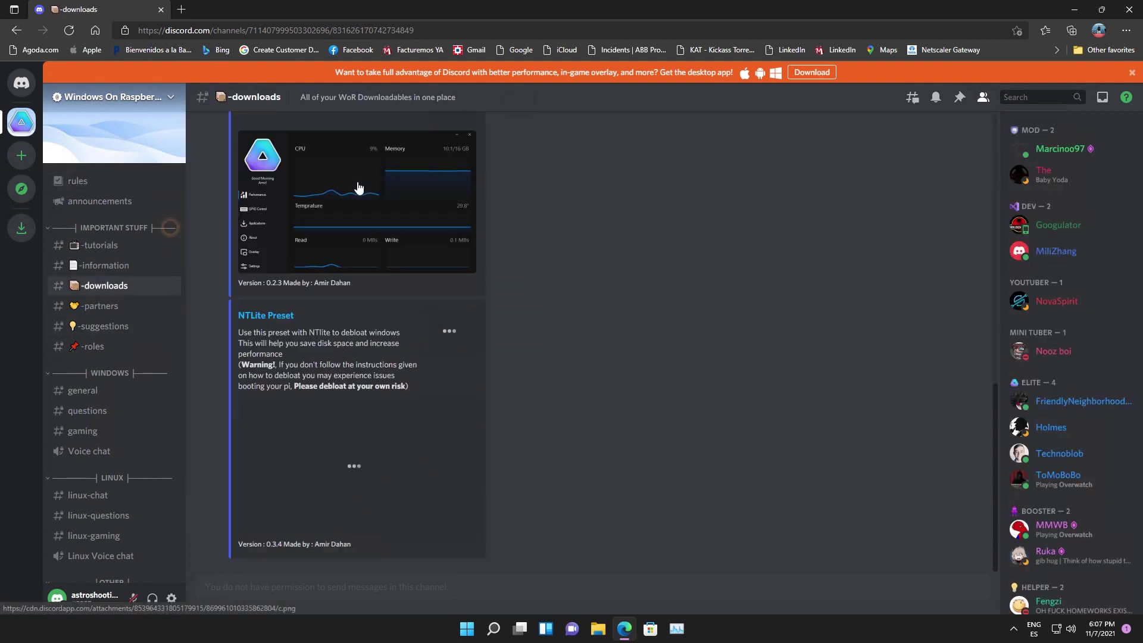
scroll(230, 381, up, 5)
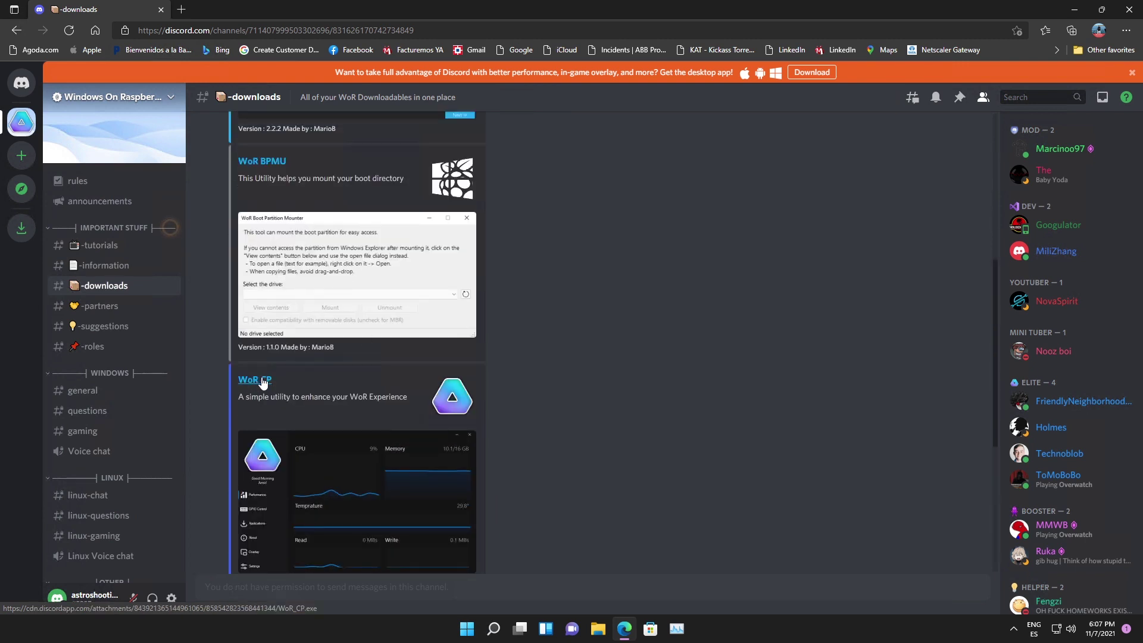
scroll(264, 382, down, 3)
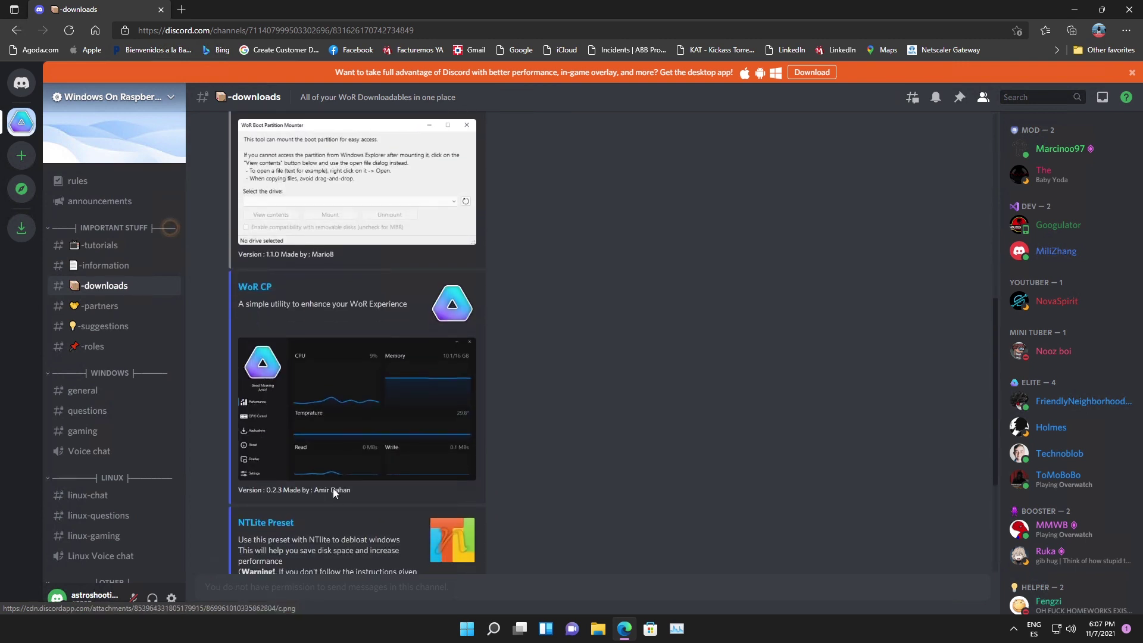
click(254, 287)
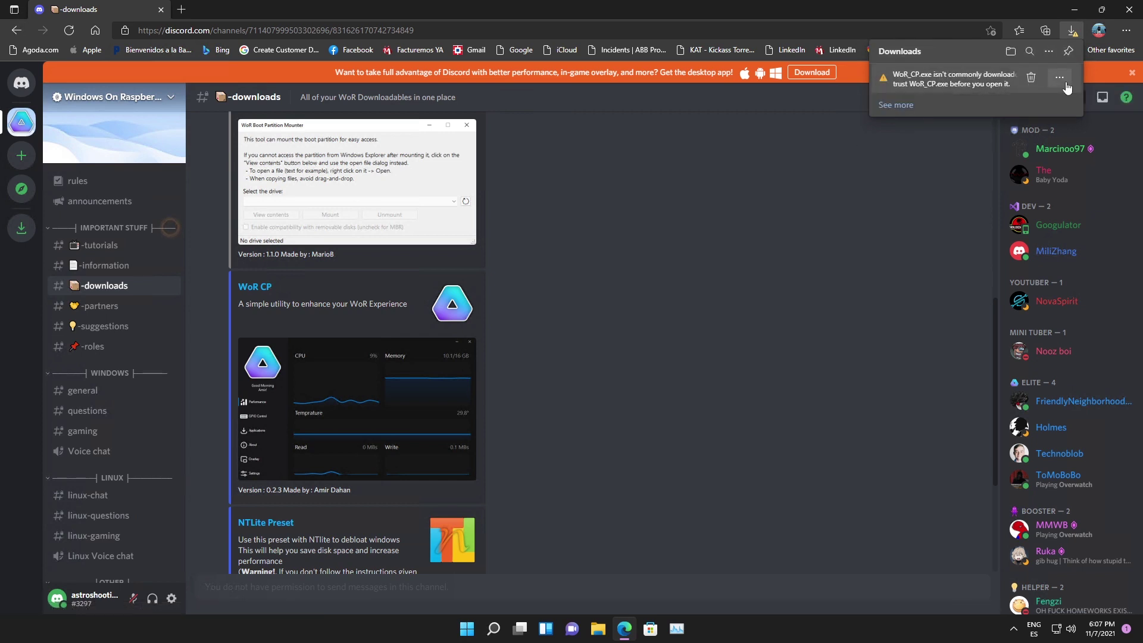
Step: Keep WoR_CP.exe anyway past the SmartScreen warning, then close Downloads and minimize Edge
click(1059, 79)
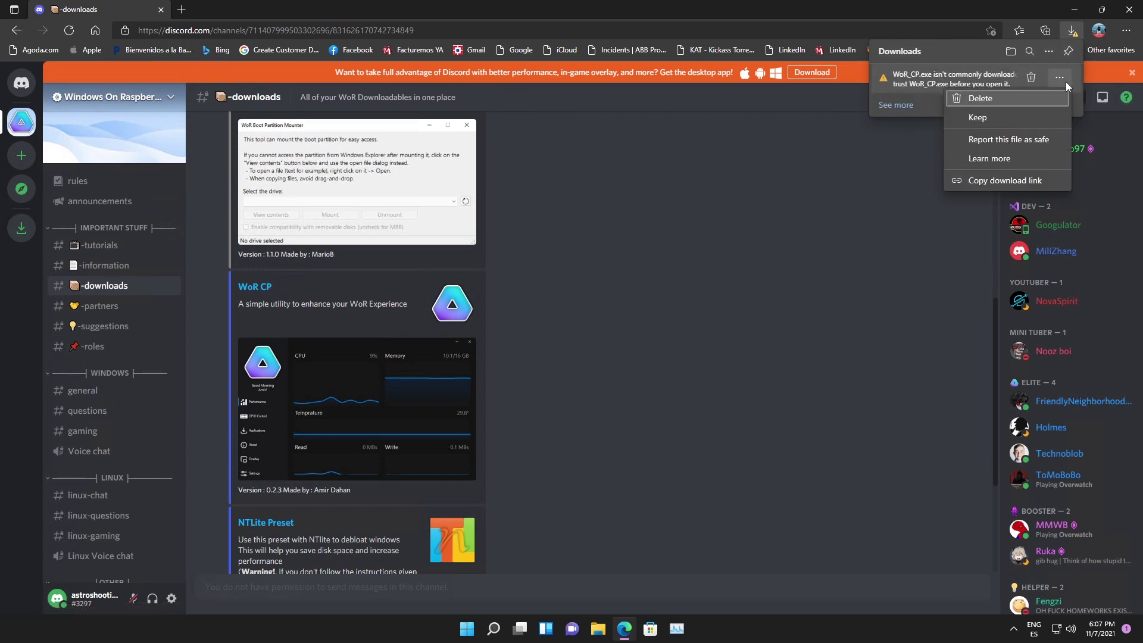
click(1023, 117)
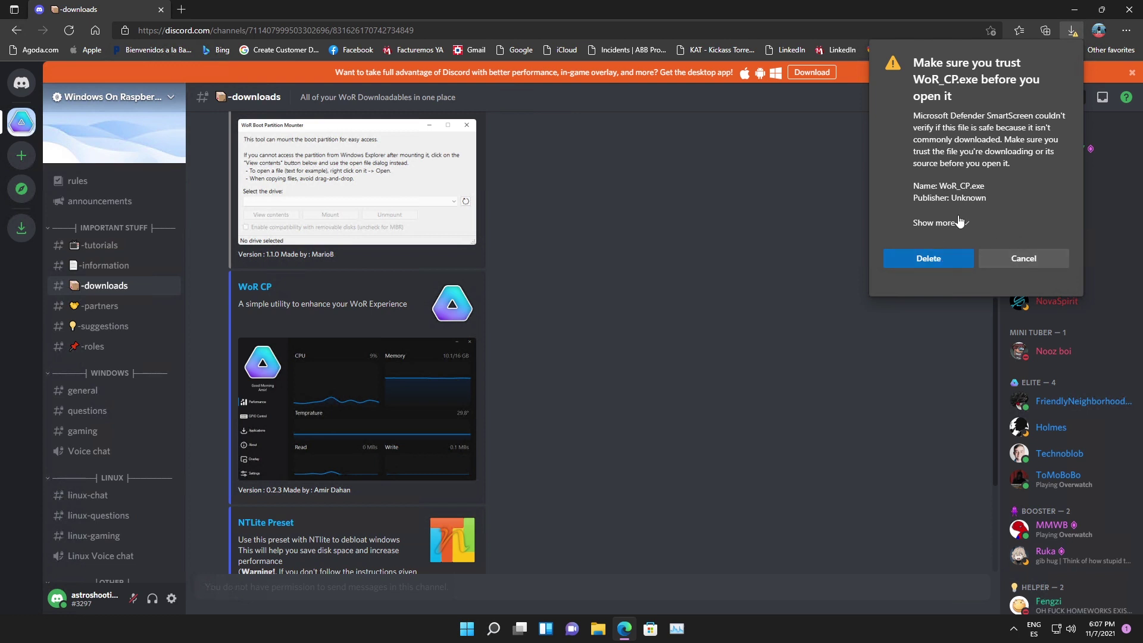
click(961, 224)
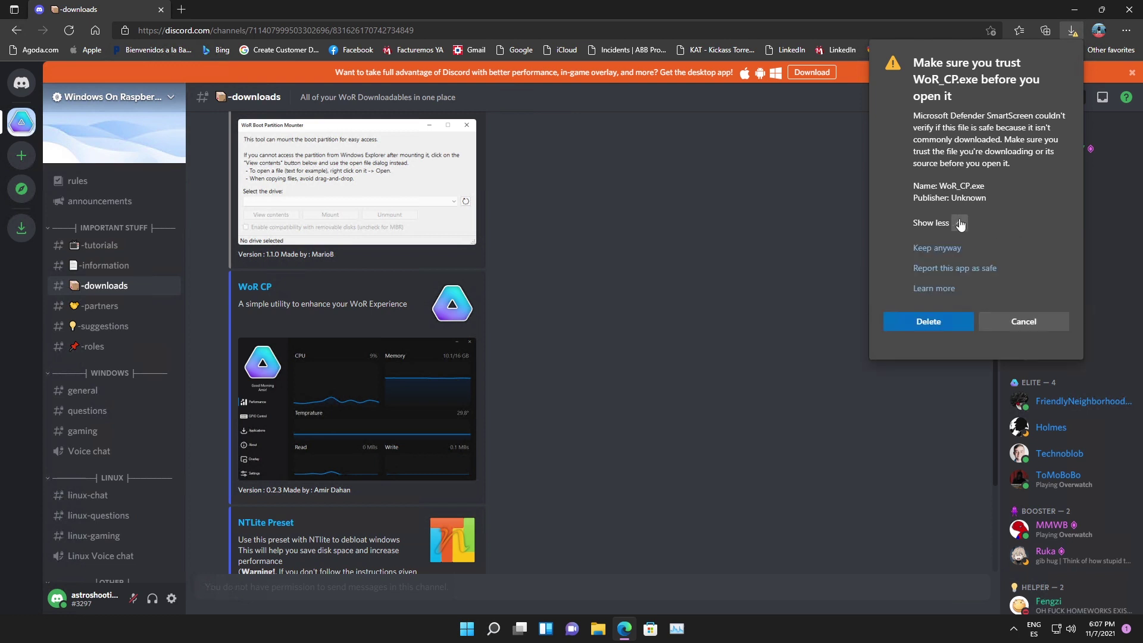
click(938, 248)
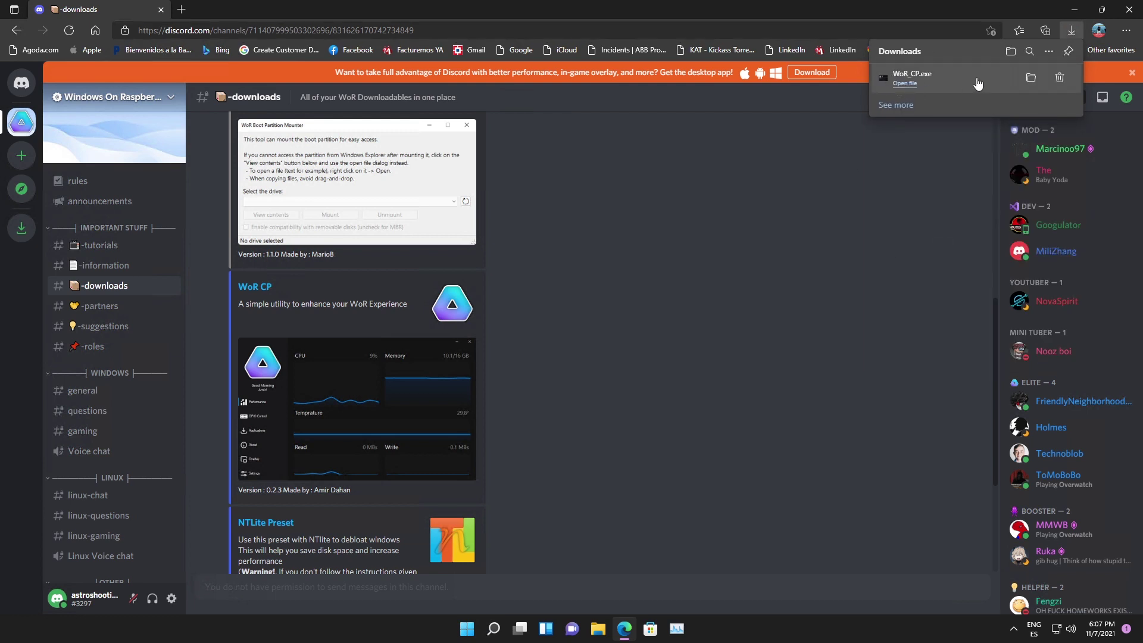
click(1079, 7)
click(1079, 7)
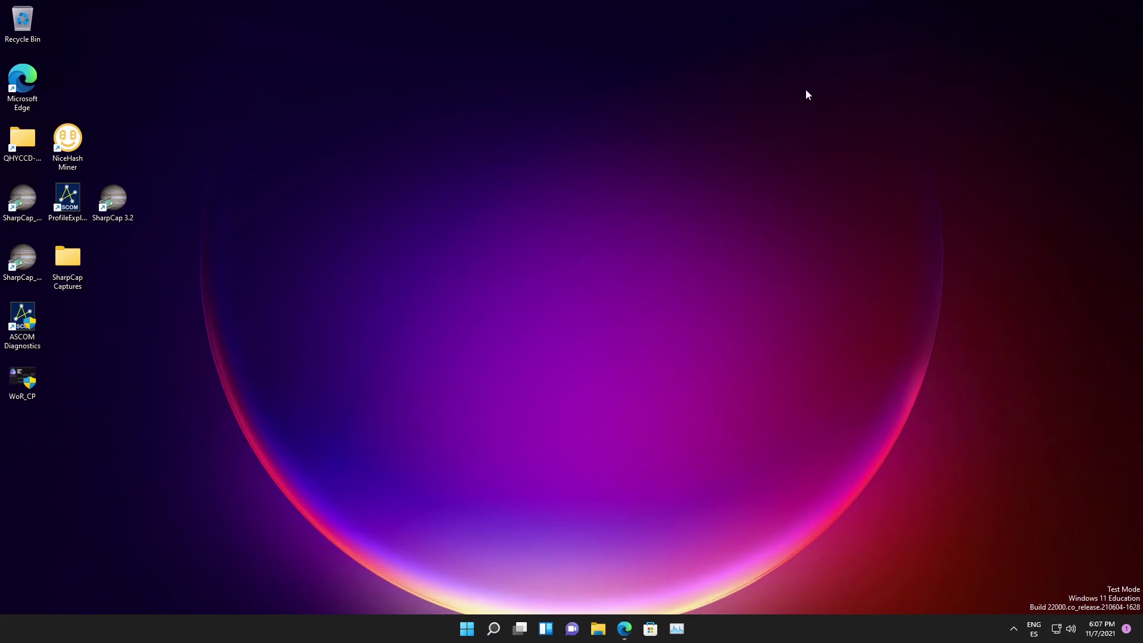
Step: Check 'Run this program as an administrator' in WoR_CP.exe's Compatibility properties and confirm
double_click(22, 379)
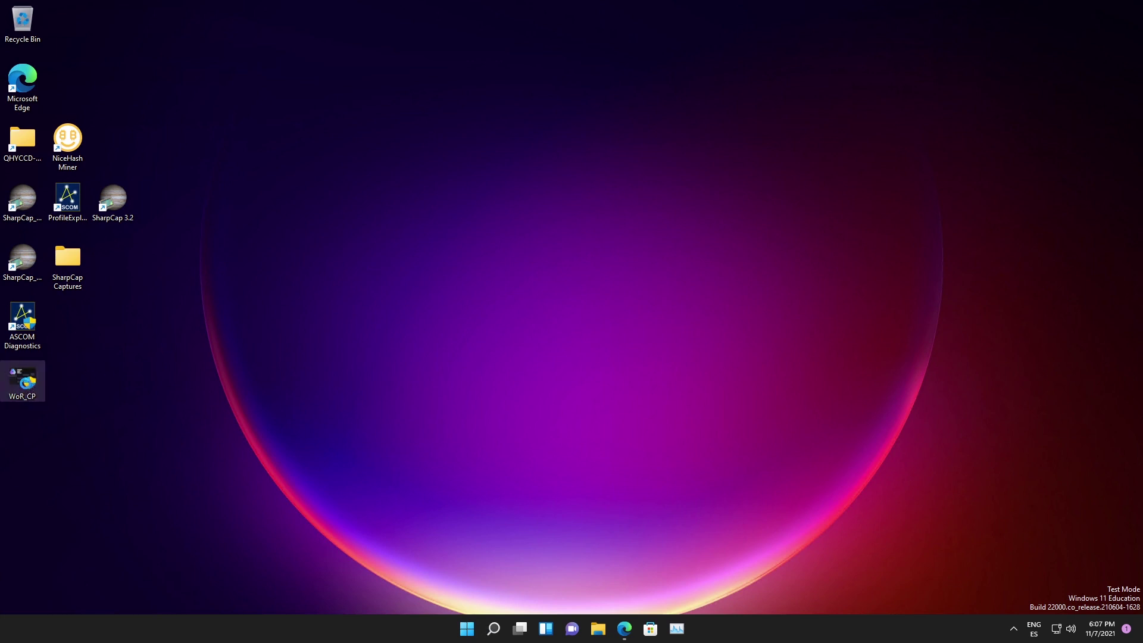
right_click(26, 385)
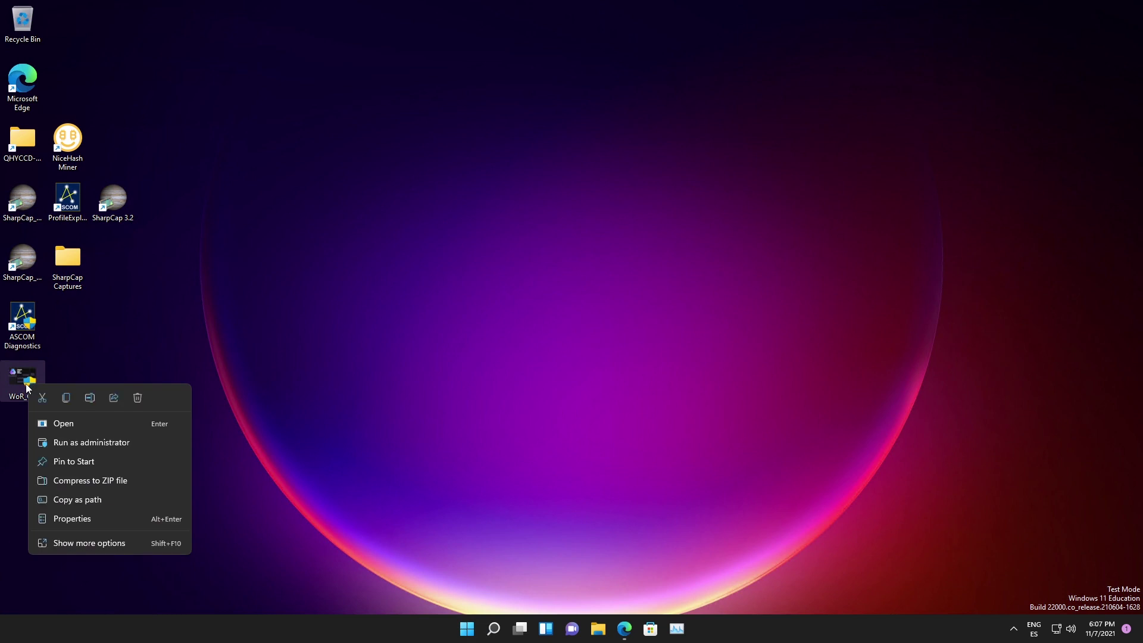
click(113, 519)
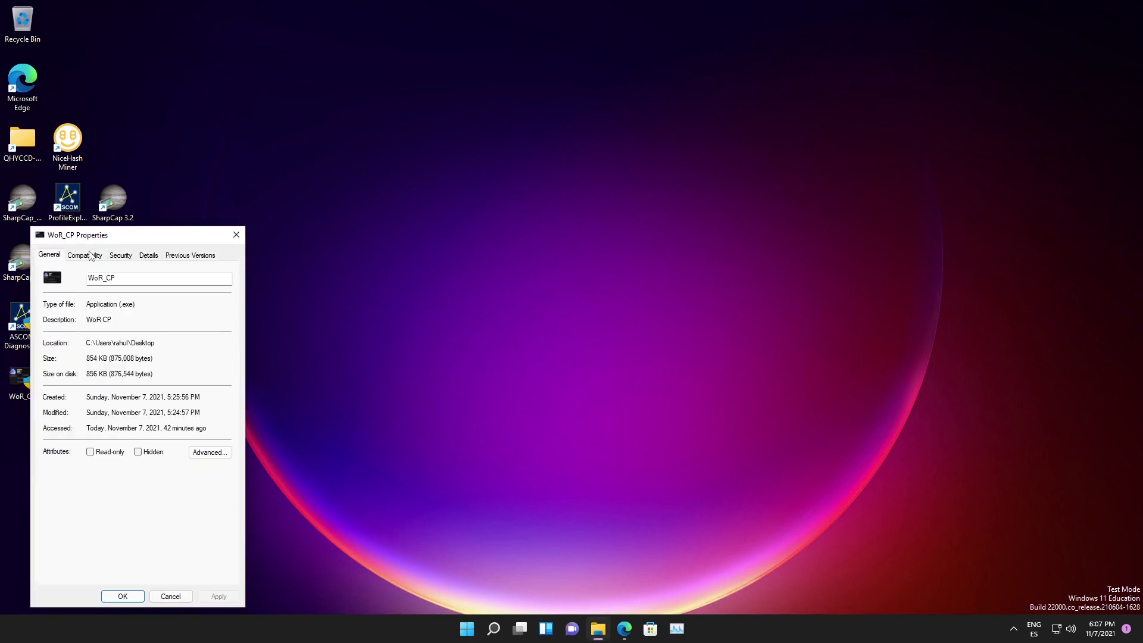
click(89, 255)
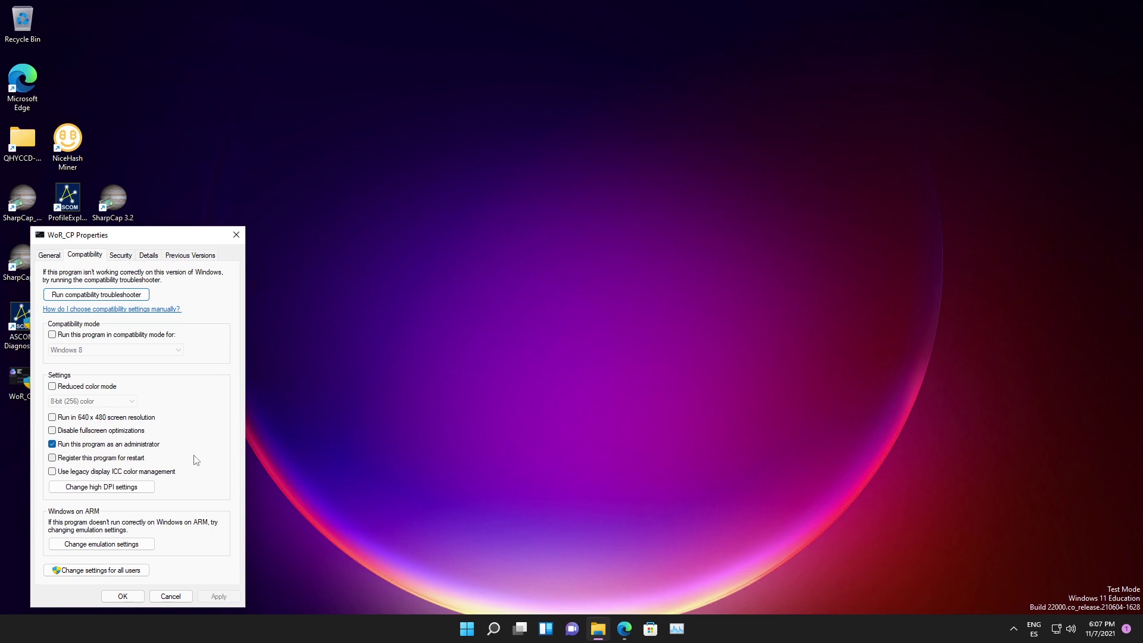
click(122, 596)
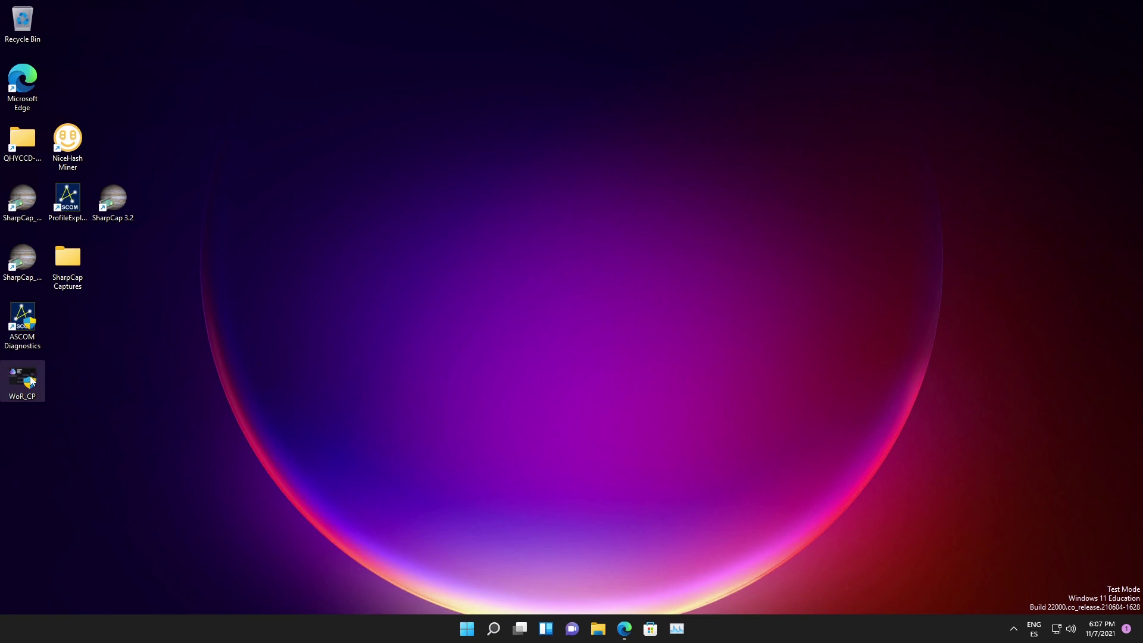
click(32, 381)
Step: Launch WoR_CP, approve the User Account Control prompt, and reach the Performance page
key(Return)
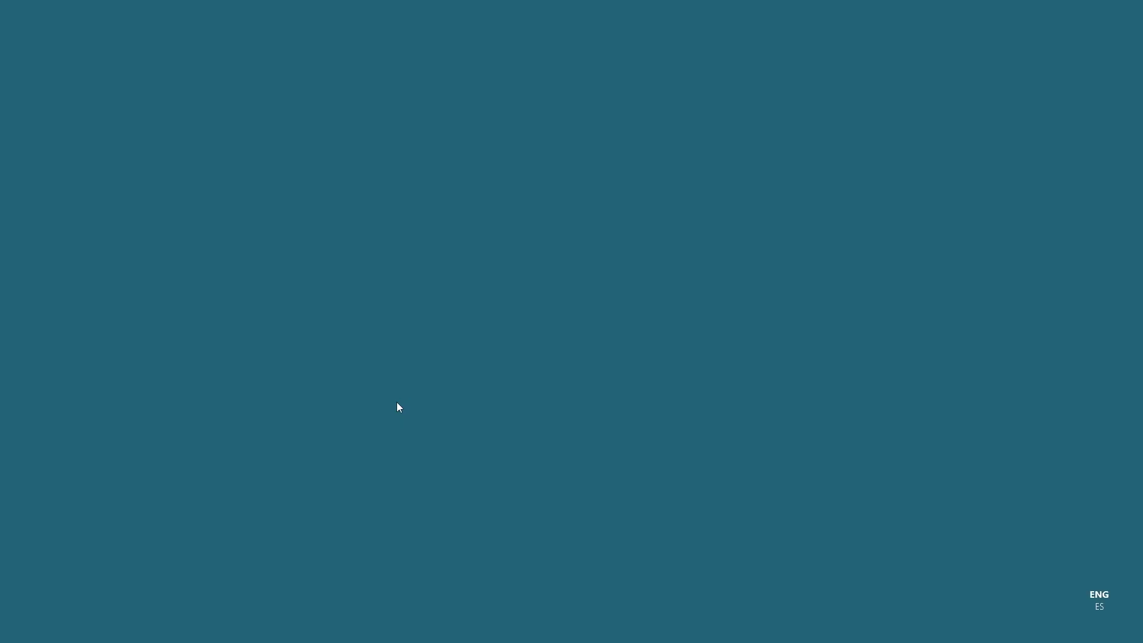
click(525, 415)
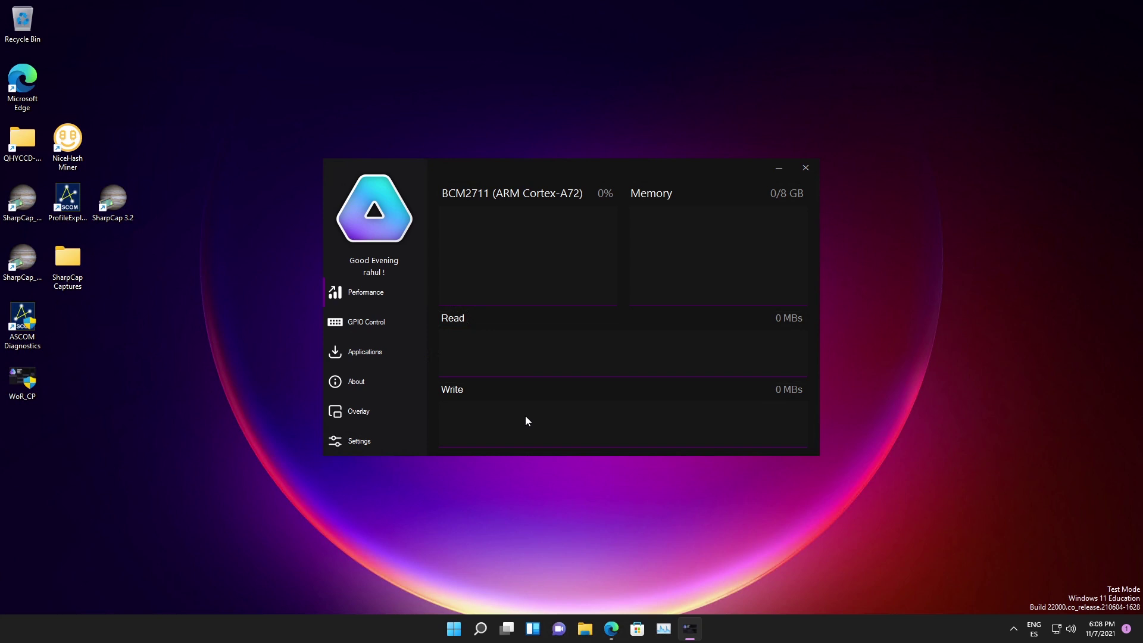
click(368, 288)
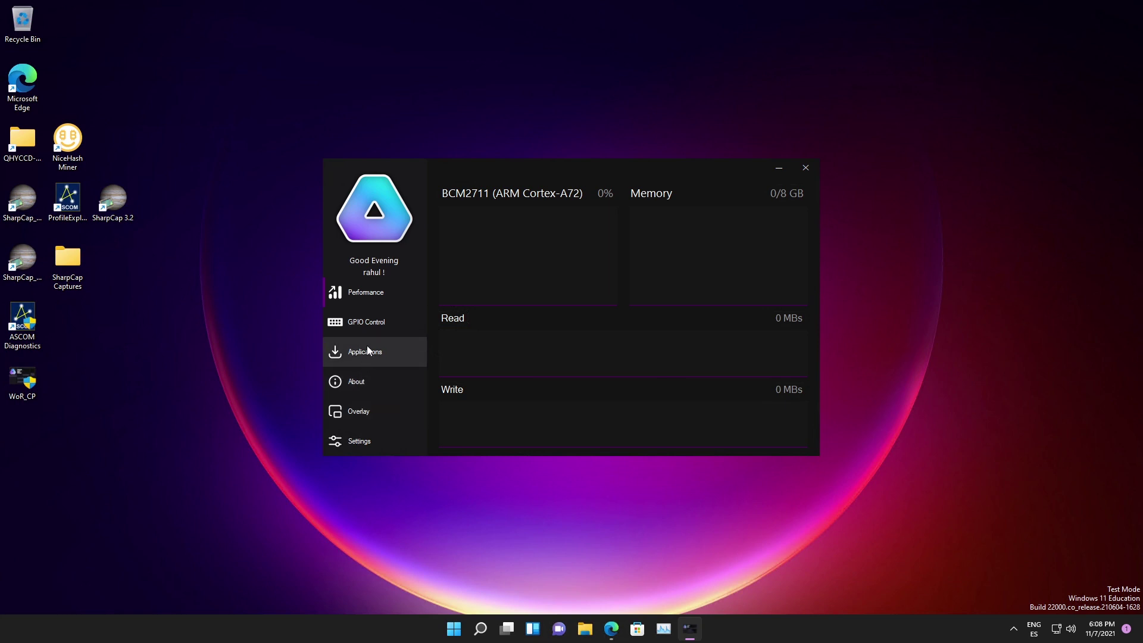
Step: Browse GPIO Control and Applications, ending on About showing version 0.2.3 and UEFI v1.29
click(378, 323)
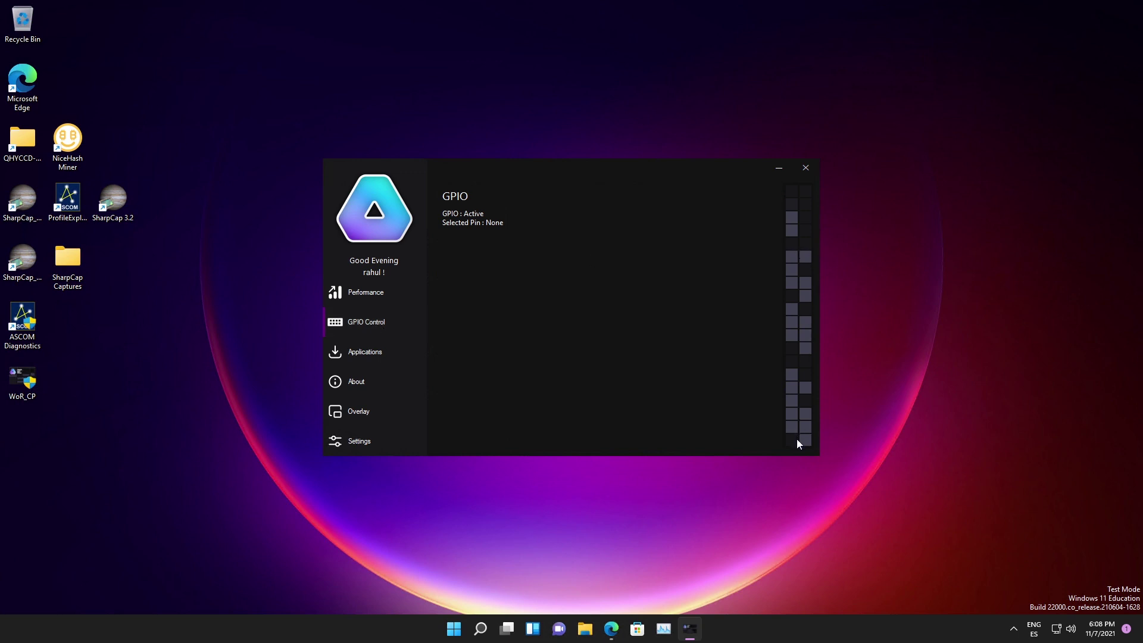
click(365, 354)
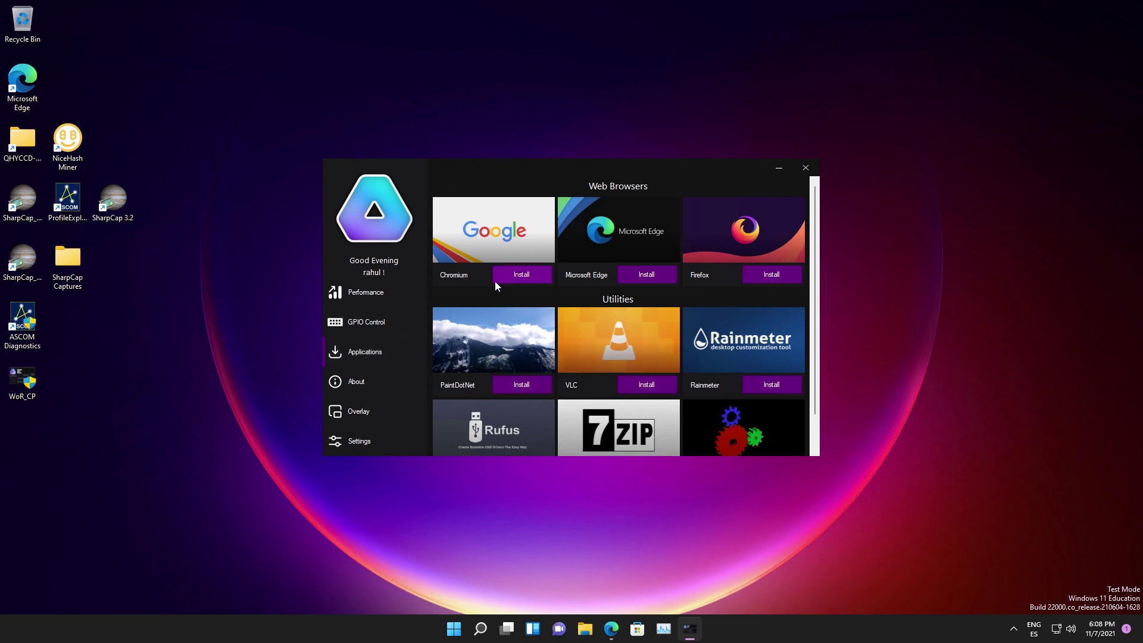
click(358, 387)
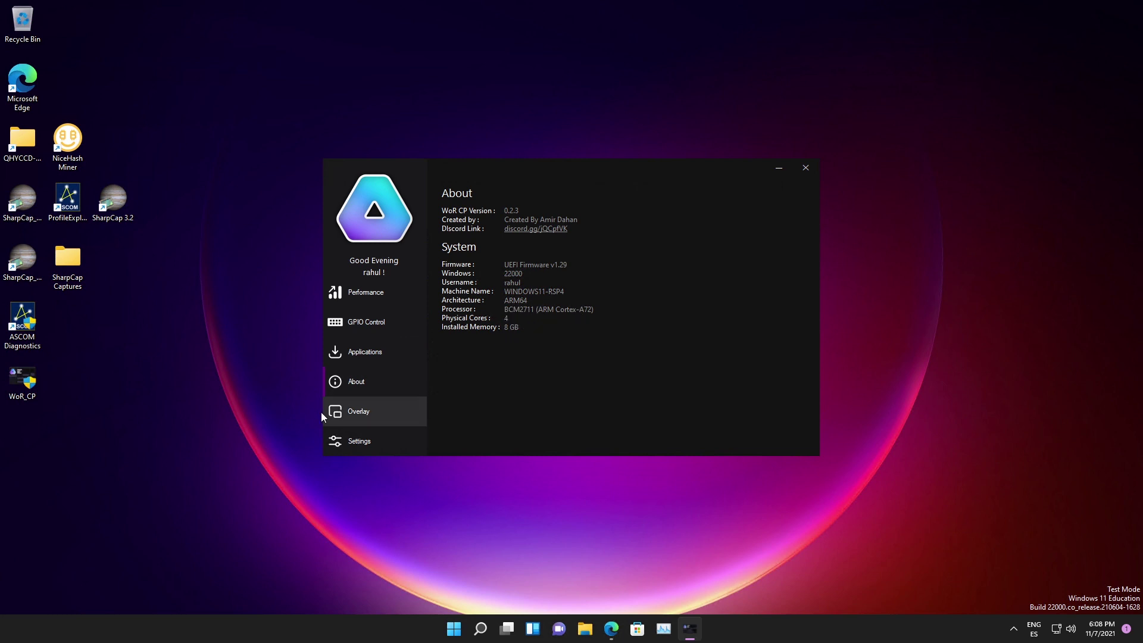
Step: Turn on the overlay options Show Temperature, Main overlay and Minimize to system tray
click(356, 414)
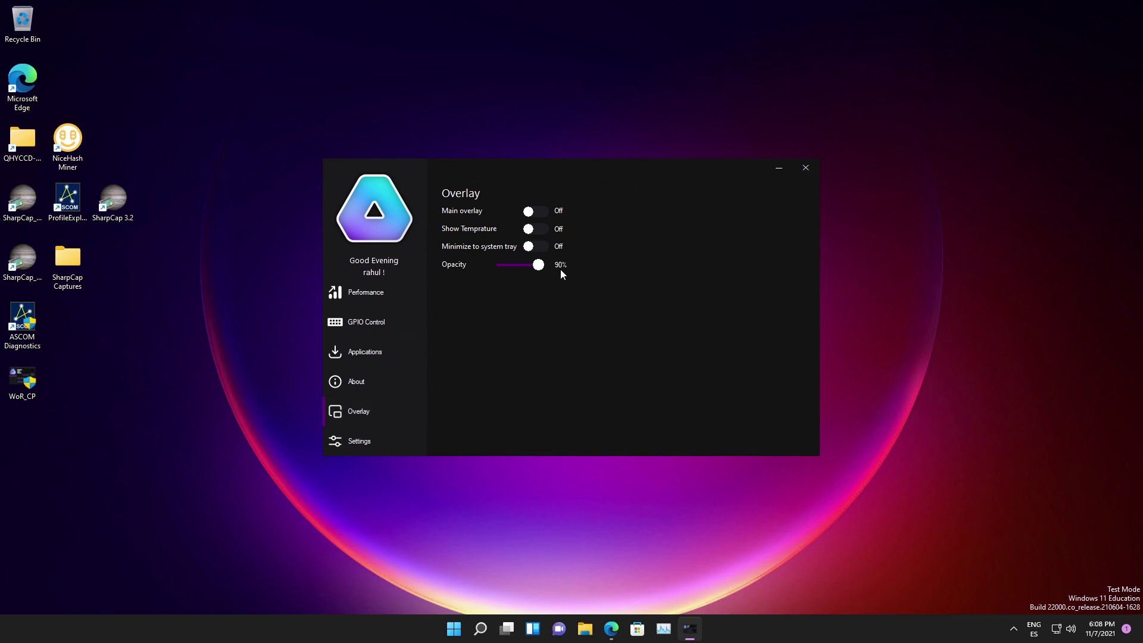
click(529, 229)
click(565, 212)
click(562, 247)
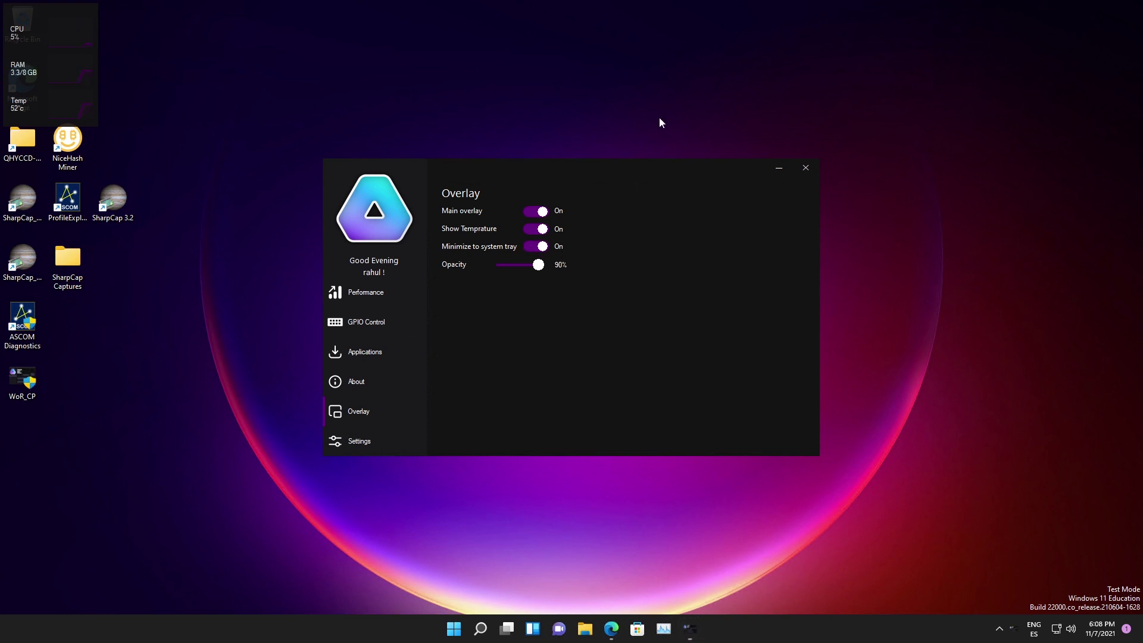
Step: Drag the CPU/RAM/Temp overlay widget to the right edge of the screen, clear of the window
mouse_move(51, 11)
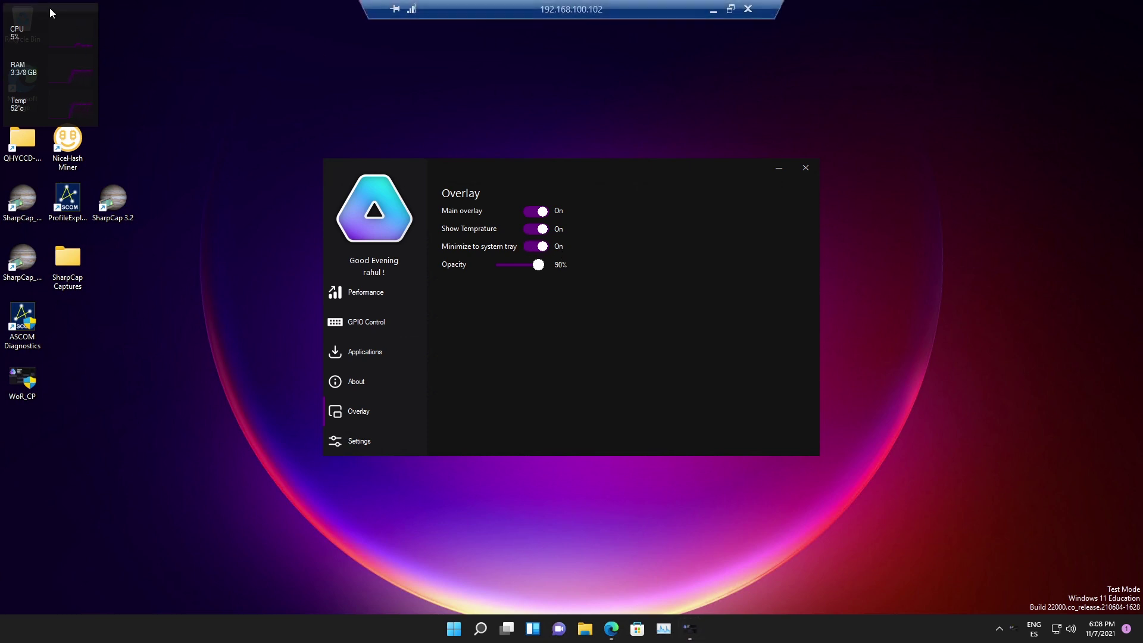
drag(51, 12, 862, 132)
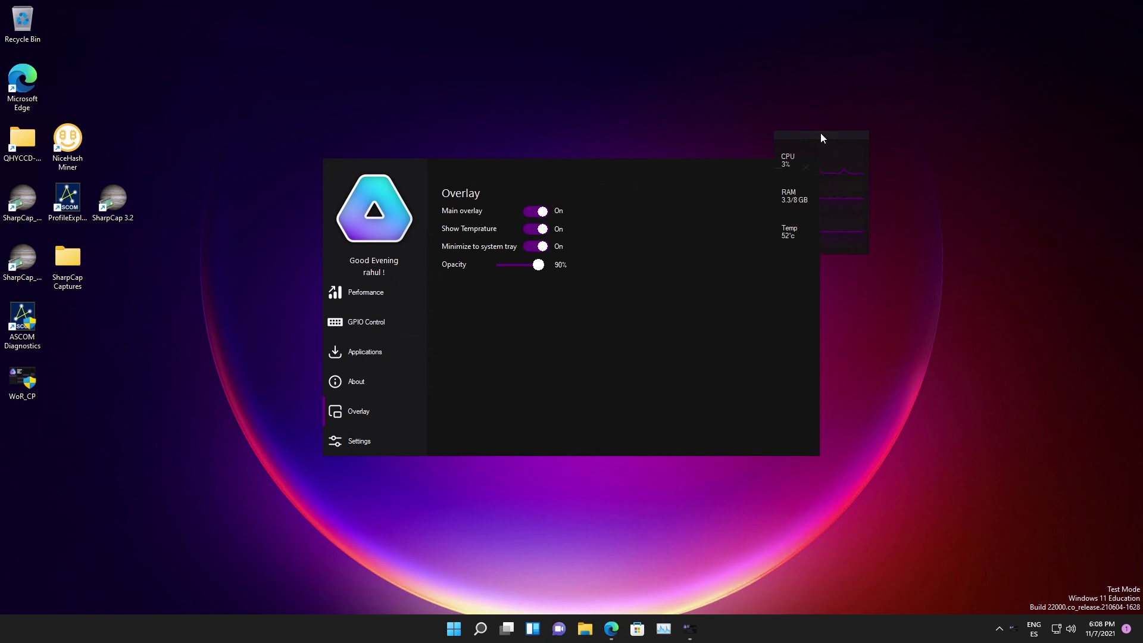
drag(820, 137, 902, 120)
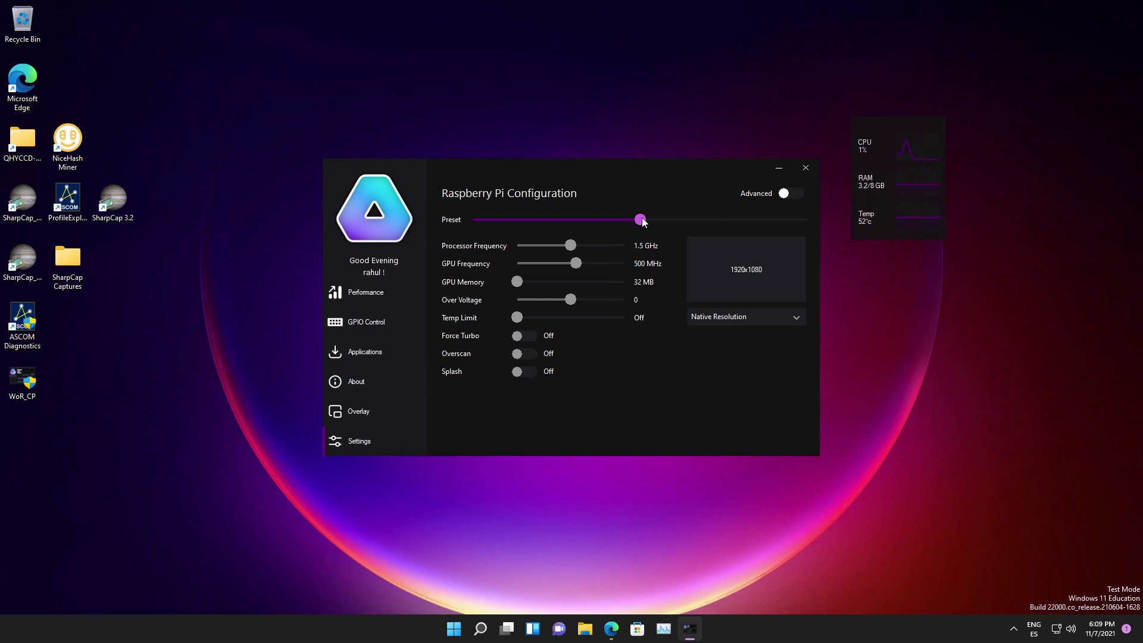
Step: Enable Advanced configuration and raise the processor frequency slider from 1.5 GHz to 2 GHz
click(741, 320)
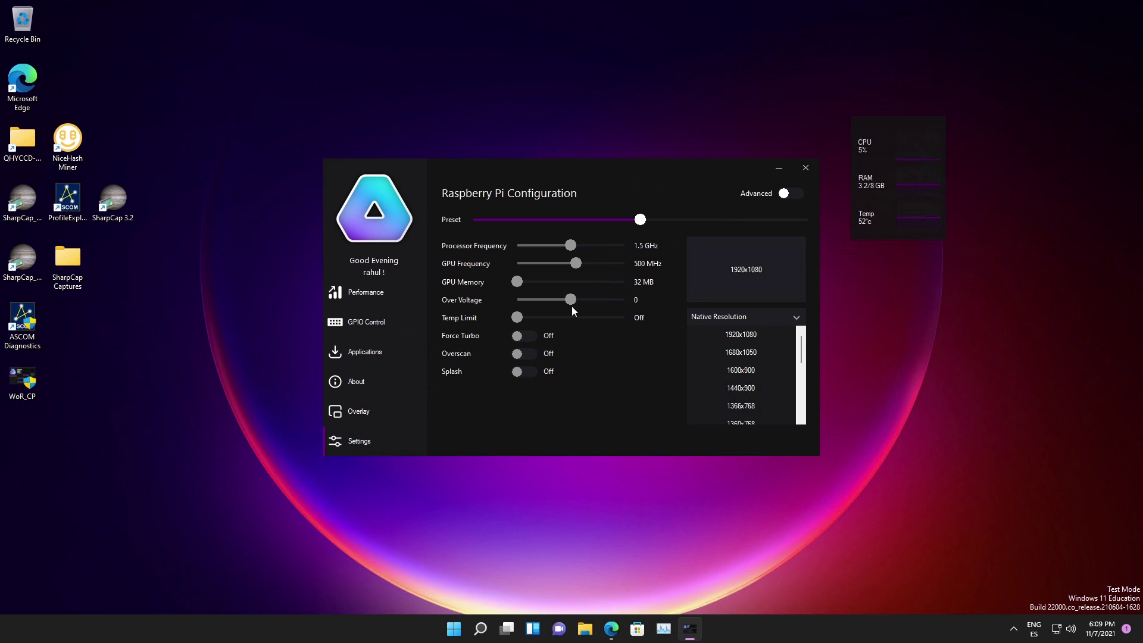
click(786, 196)
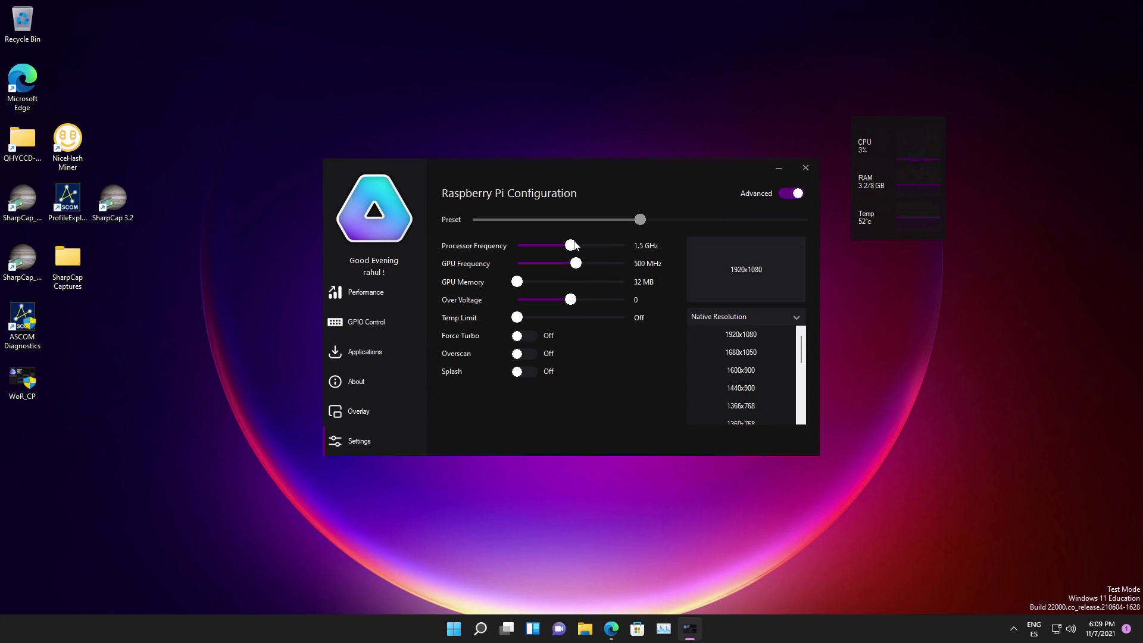
drag(572, 246, 588, 245)
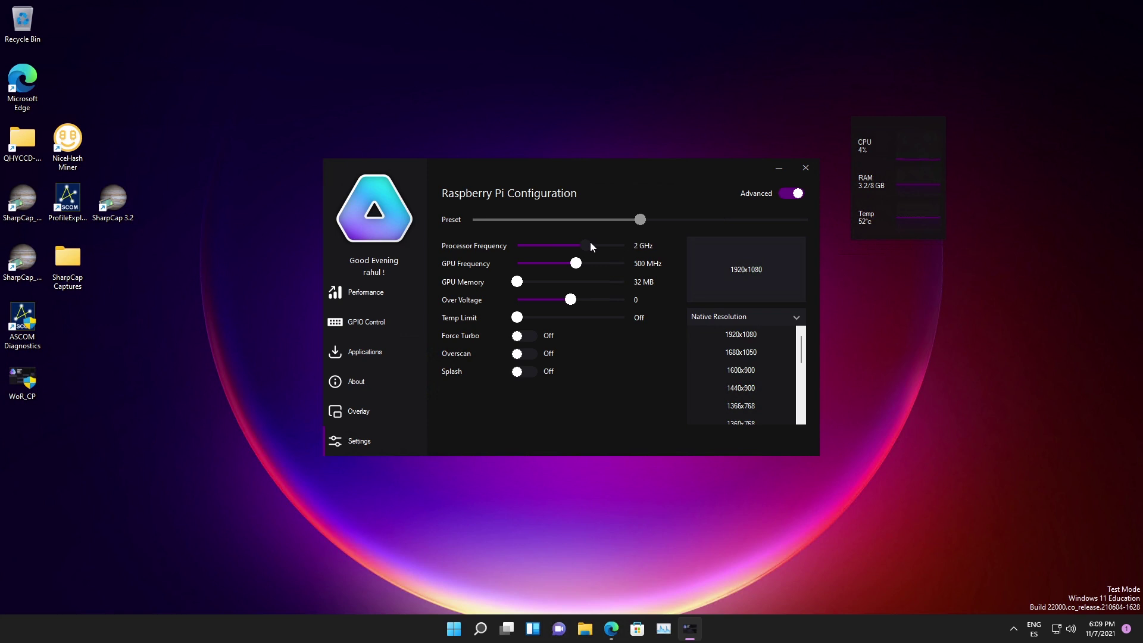
Step: Open Task Manager beside WoR CP and view its CPU performance at 1.50 GHz
click(664, 628)
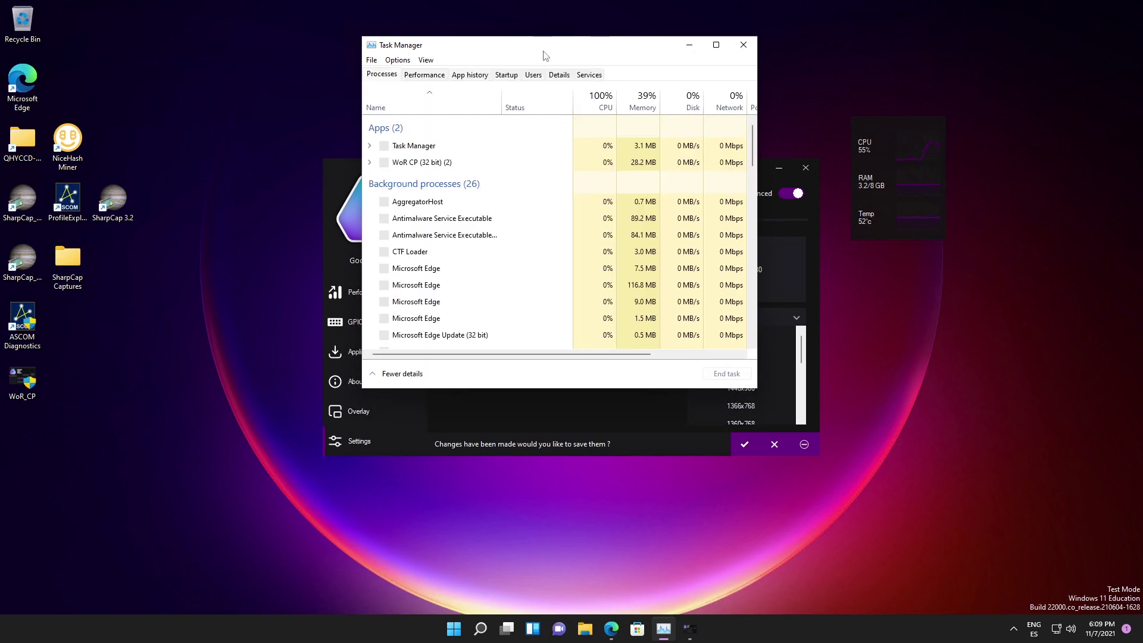
drag(543, 55, 808, 114)
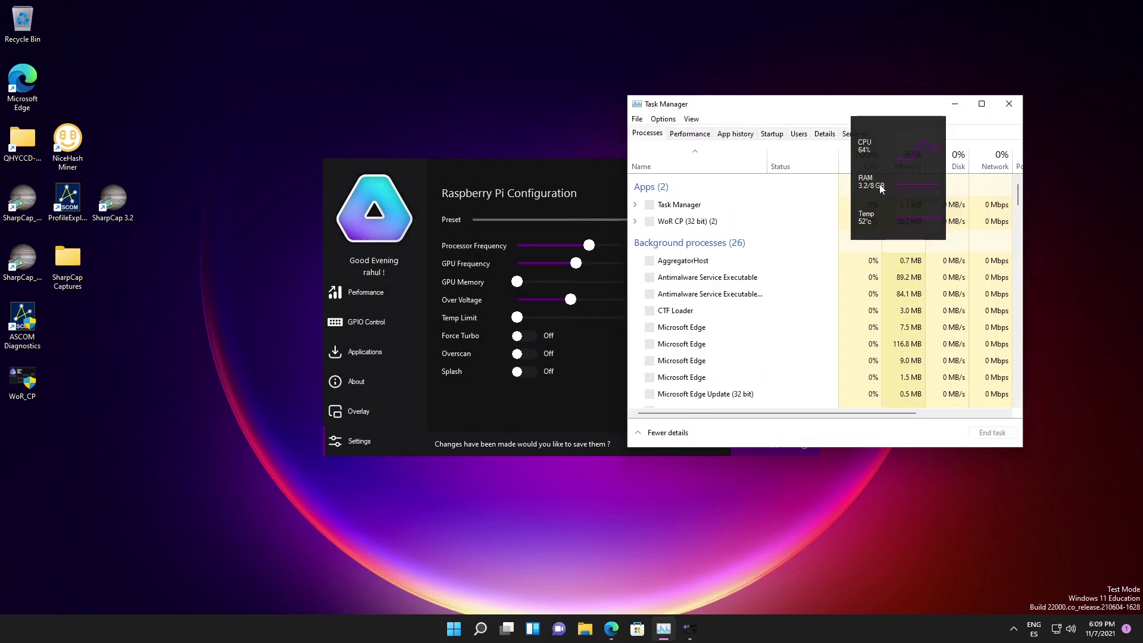
drag(881, 188, 870, 200)
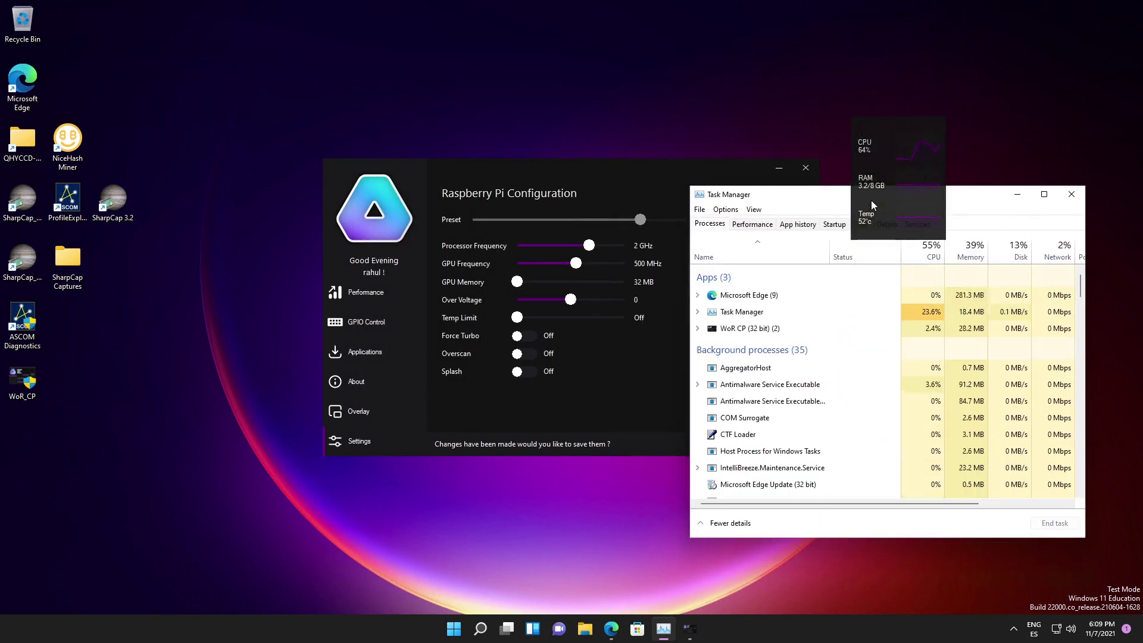
click(752, 225)
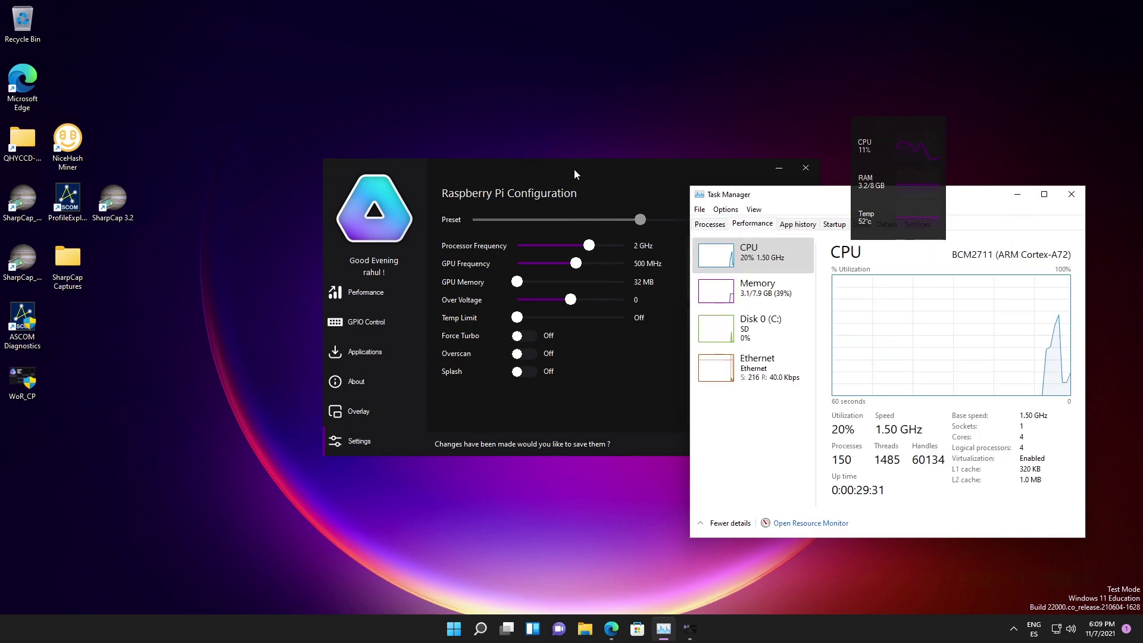
Step: Set Over Voltage to 6 and GPU memory to 64 MB, save, and close both windows
drag(574, 169, 381, 169)
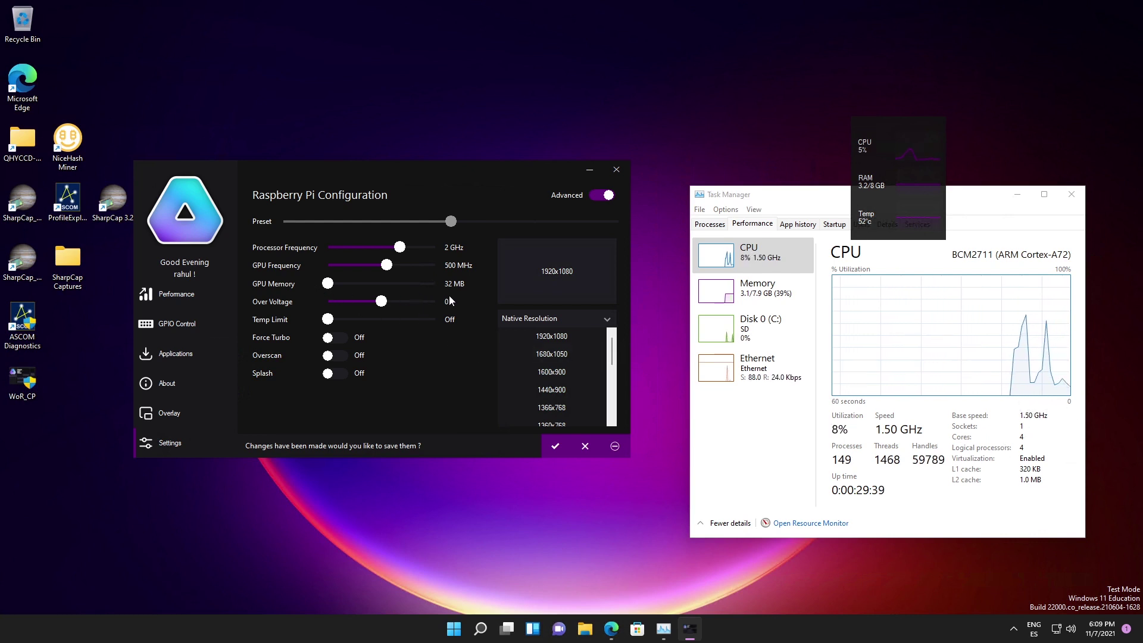
drag(382, 300, 347, 284)
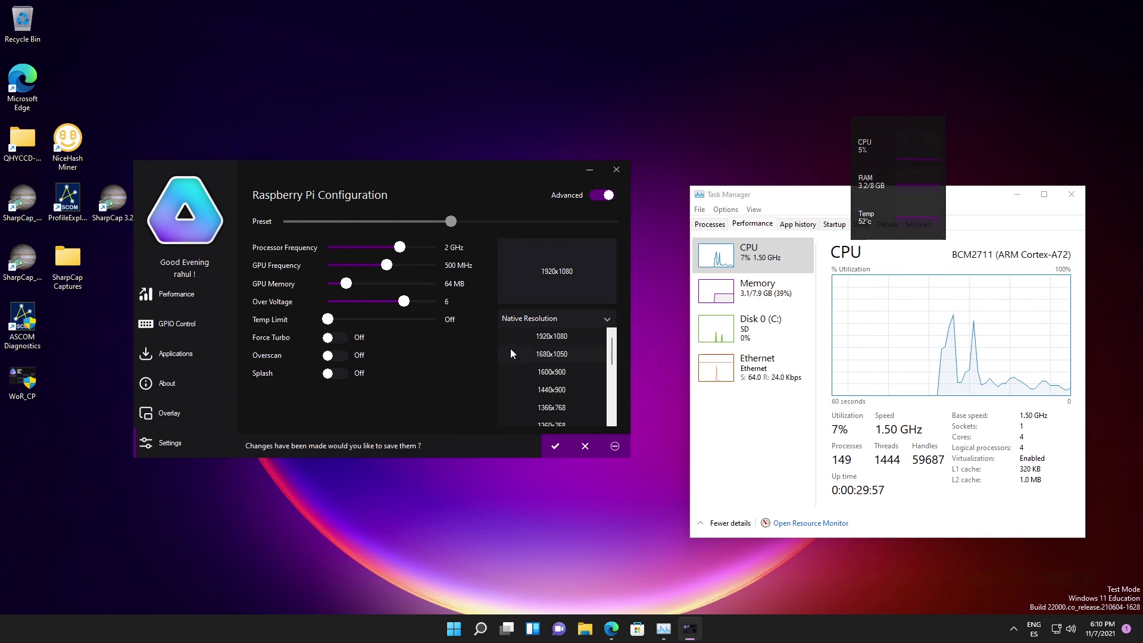
click(557, 453)
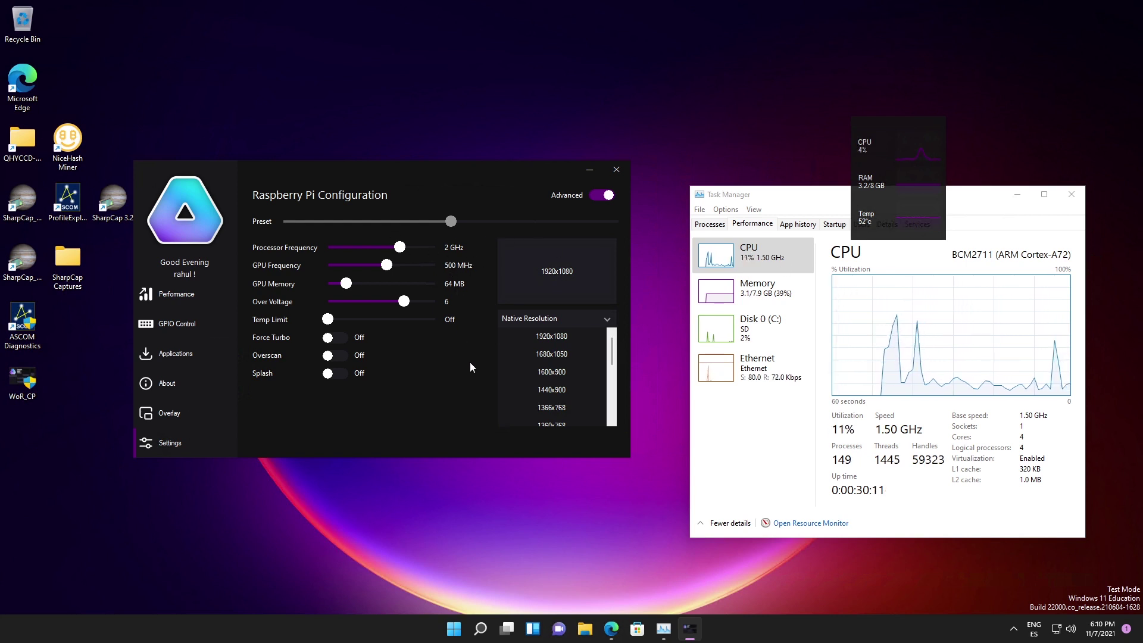
click(618, 168)
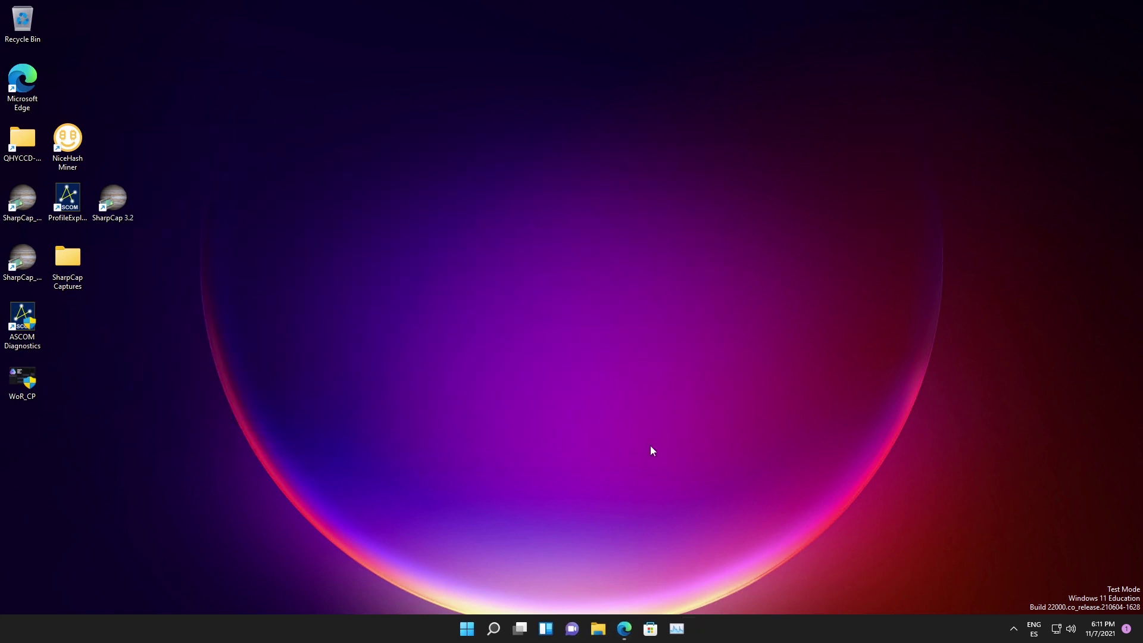
Step: Restart the Raspberry Pi from the Start menu's power options
click(467, 628)
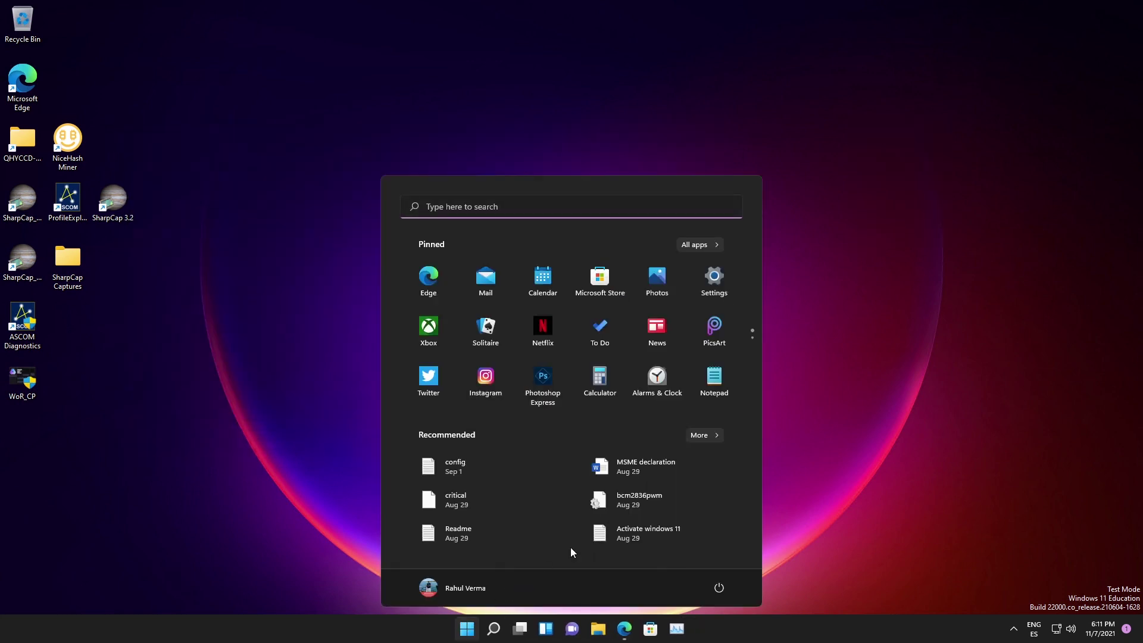
click(721, 587)
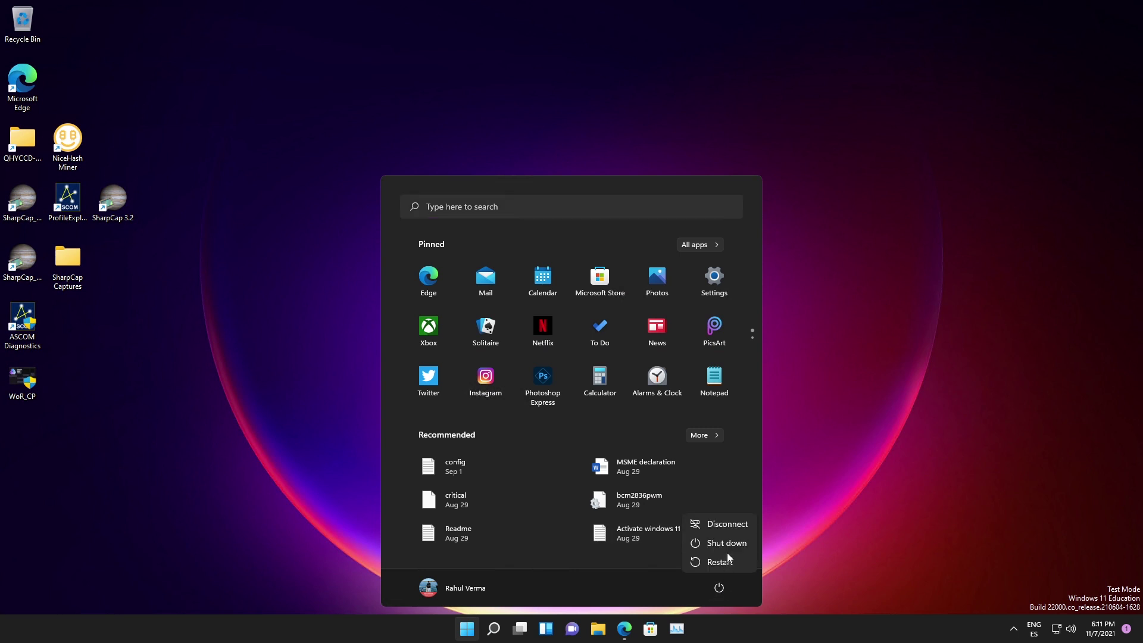
click(729, 558)
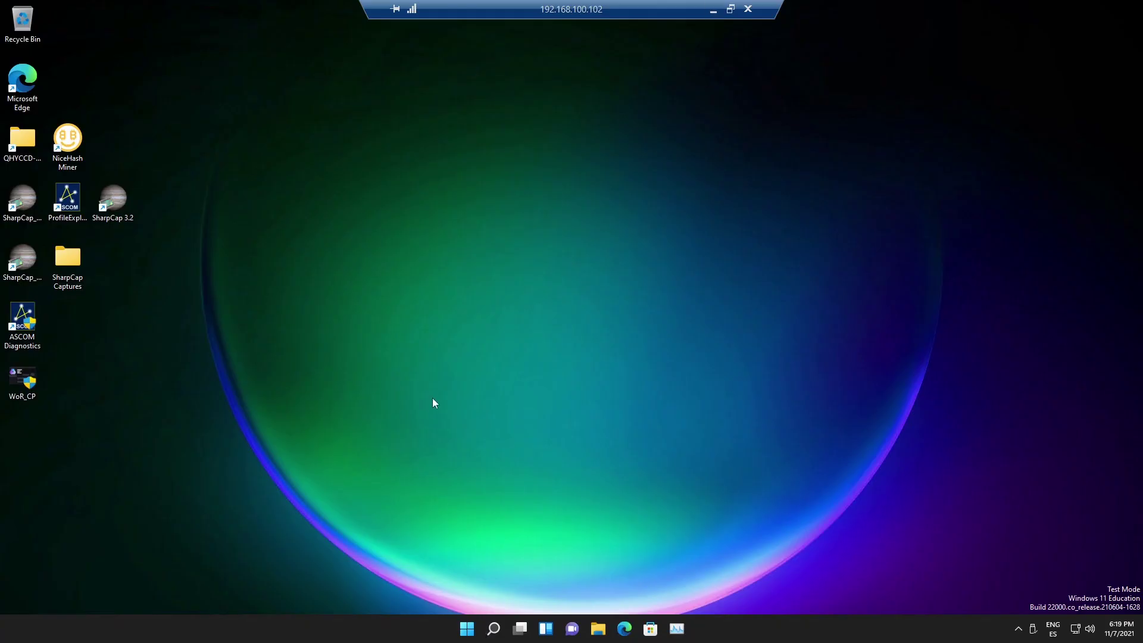
Step: Confirm Task Manager's CPU page reads 2.00 GHz, then launch WoR CP from its desktop shortcut
click(675, 629)
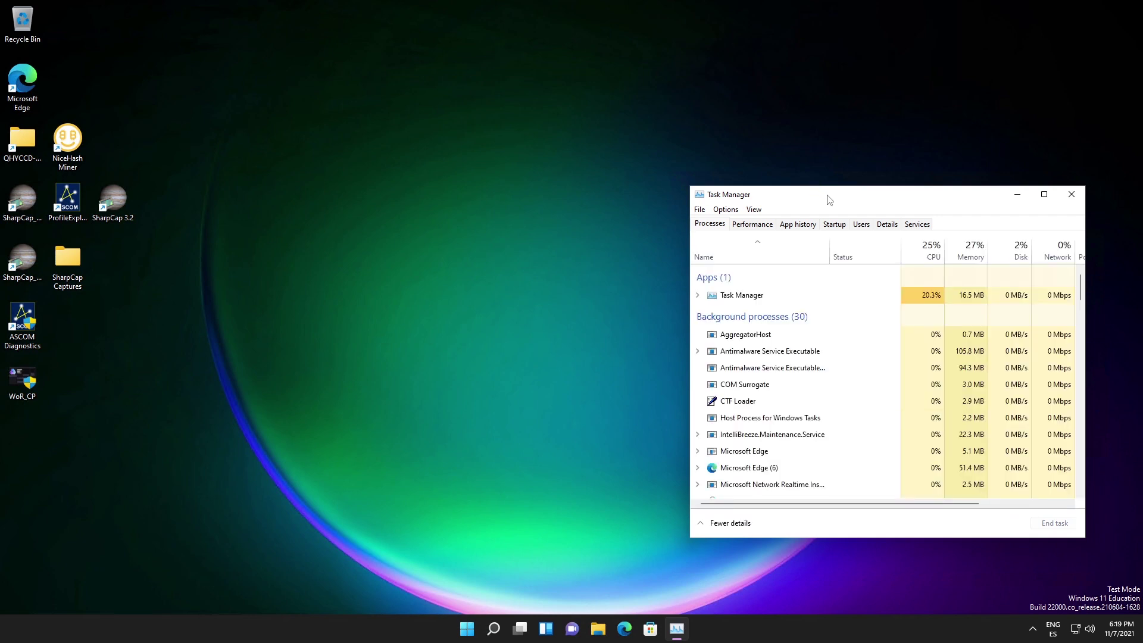
drag(815, 198, 606, 169)
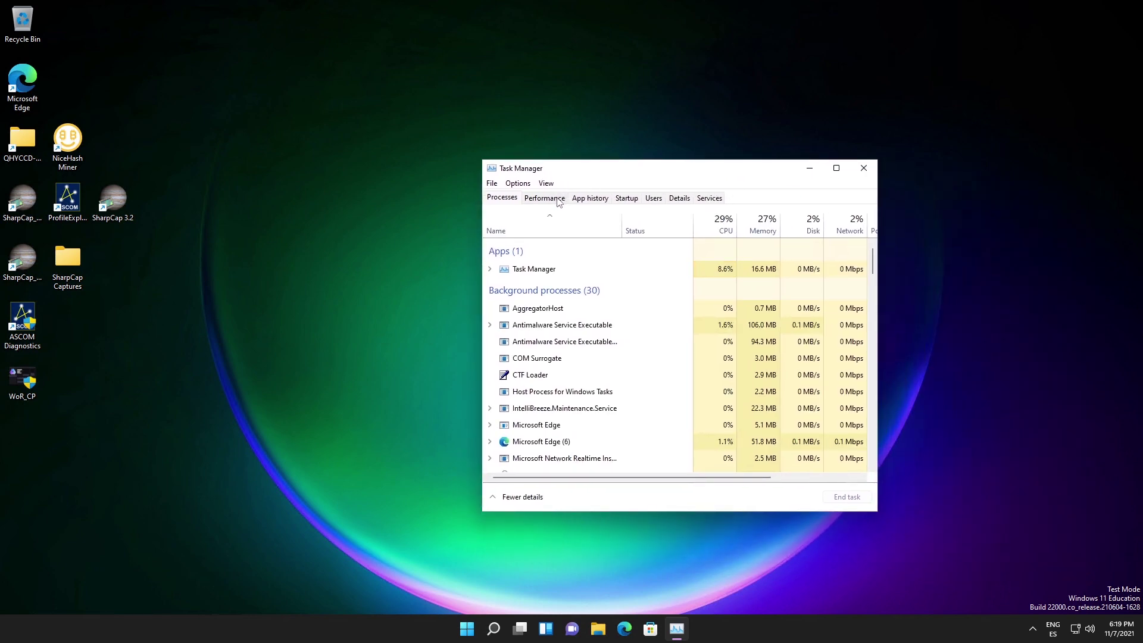
click(559, 200)
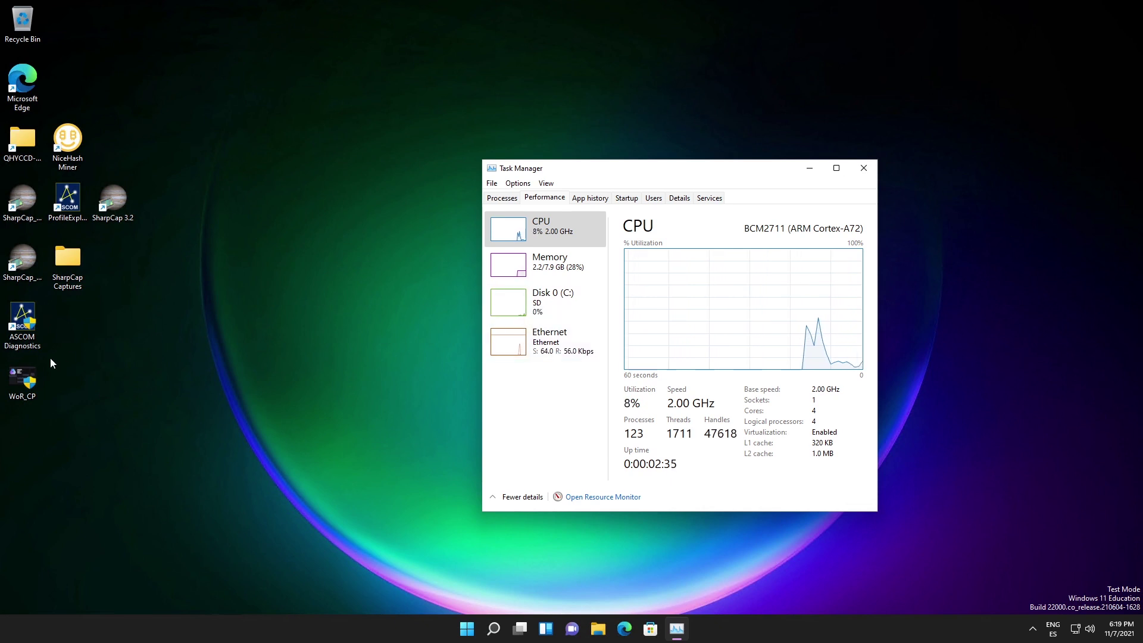
click(24, 375)
double_click(24, 375)
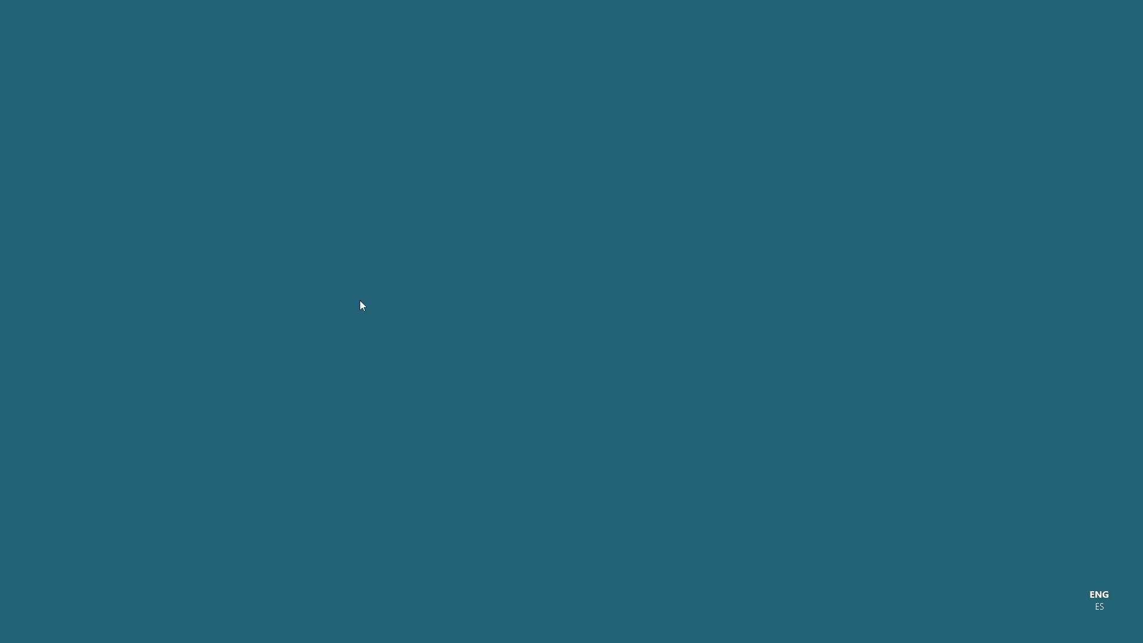
Step: Approve the User Account Control prompt so WoR CP runs with administrator rights
click(498, 413)
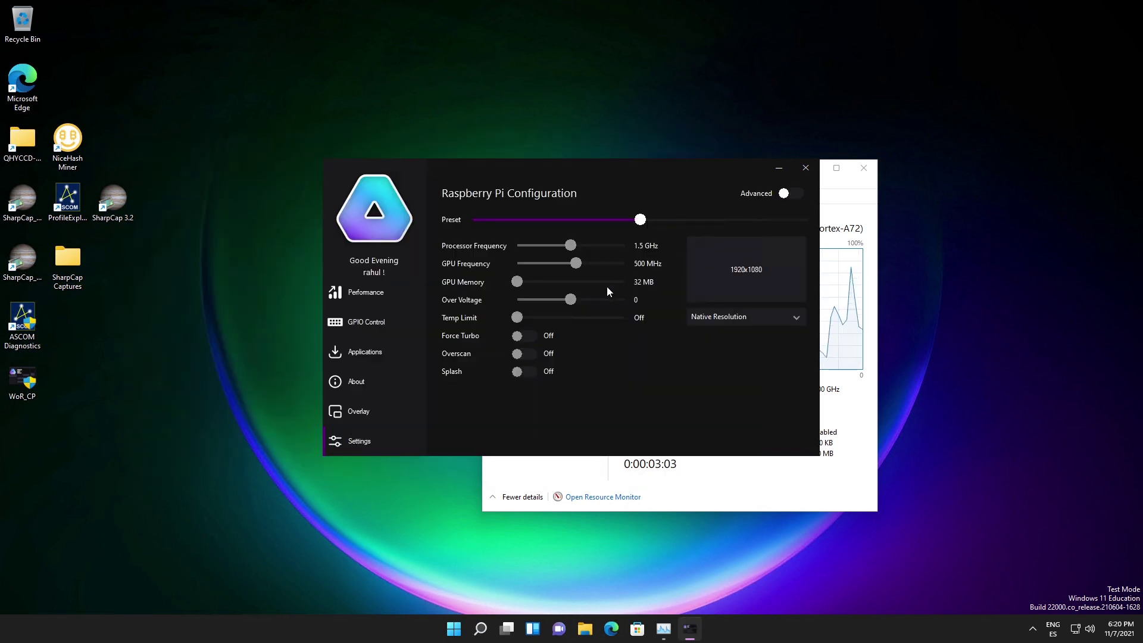
Step: Close the WoR CP configuration window to reveal Task Manager, and bring up the Start menu
drag(701, 173, 441, 187)
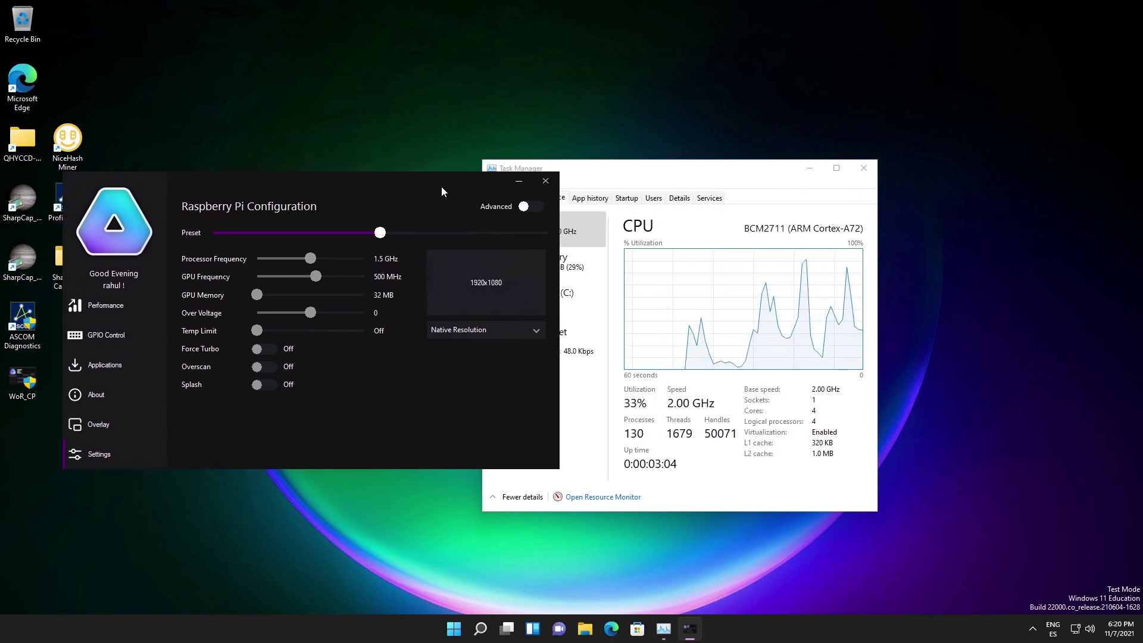
click(547, 184)
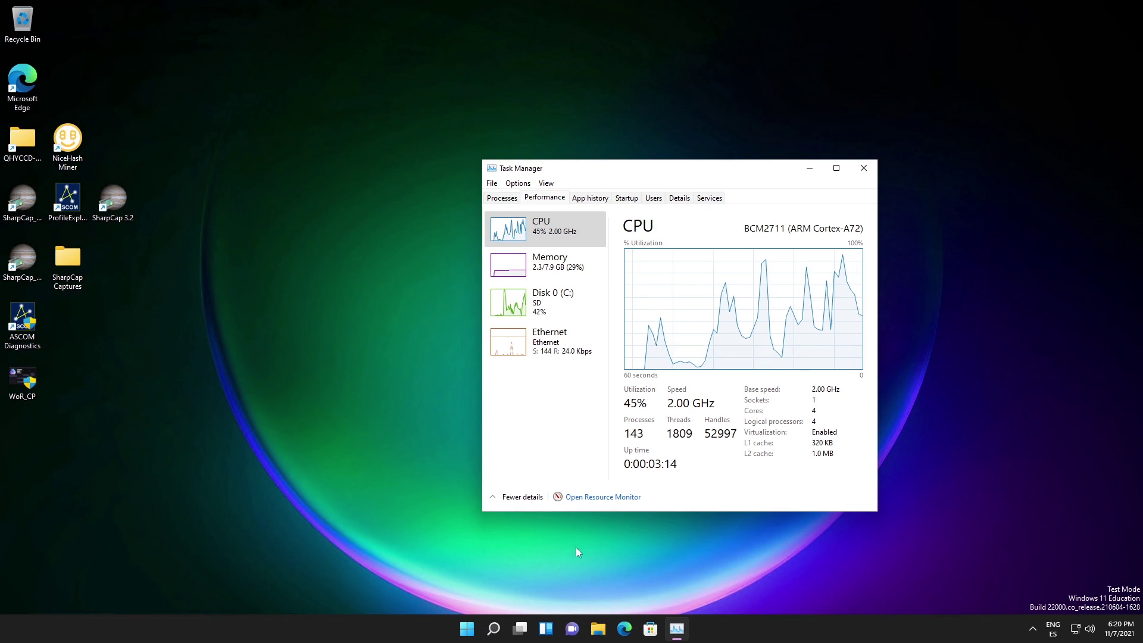
click(468, 629)
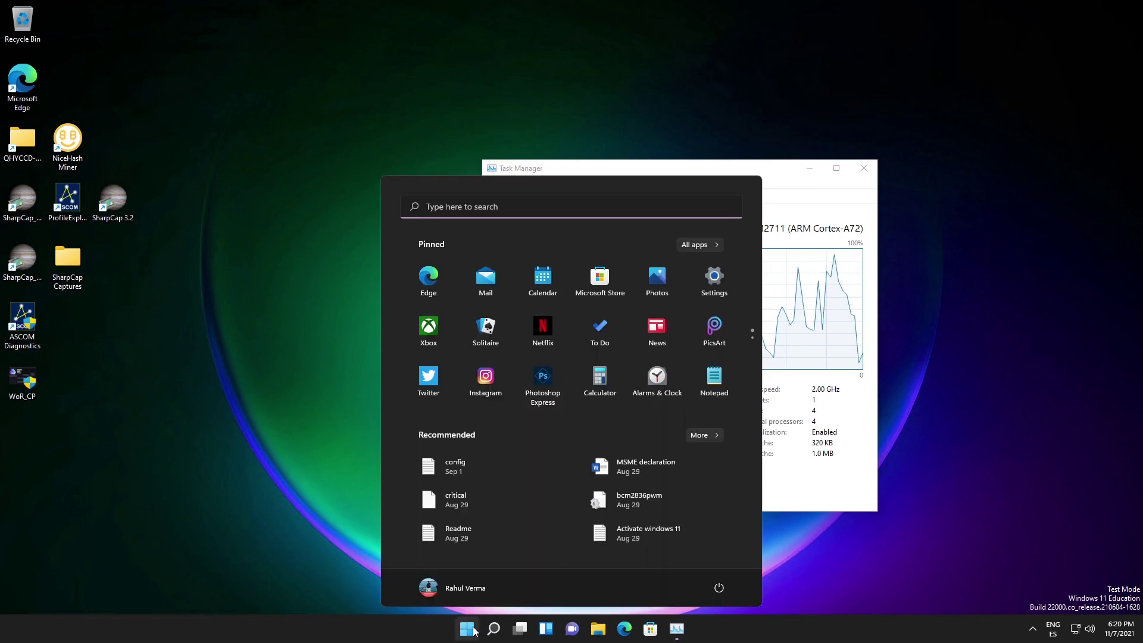
Step: View the Display page in Windows Settings, then close Settings
click(714, 285)
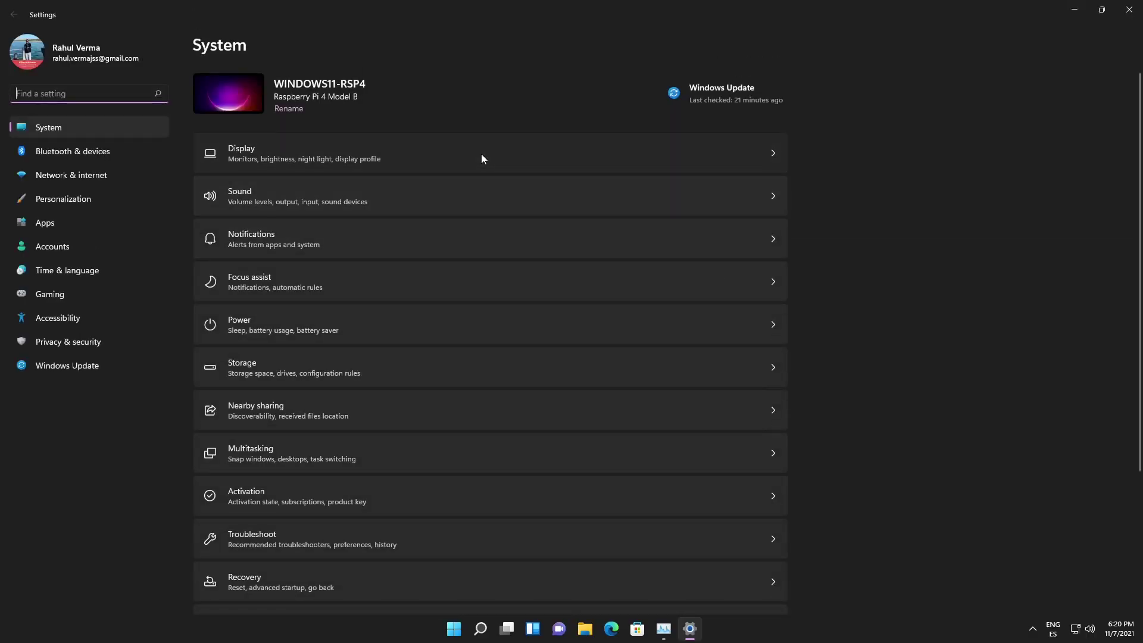
click(482, 158)
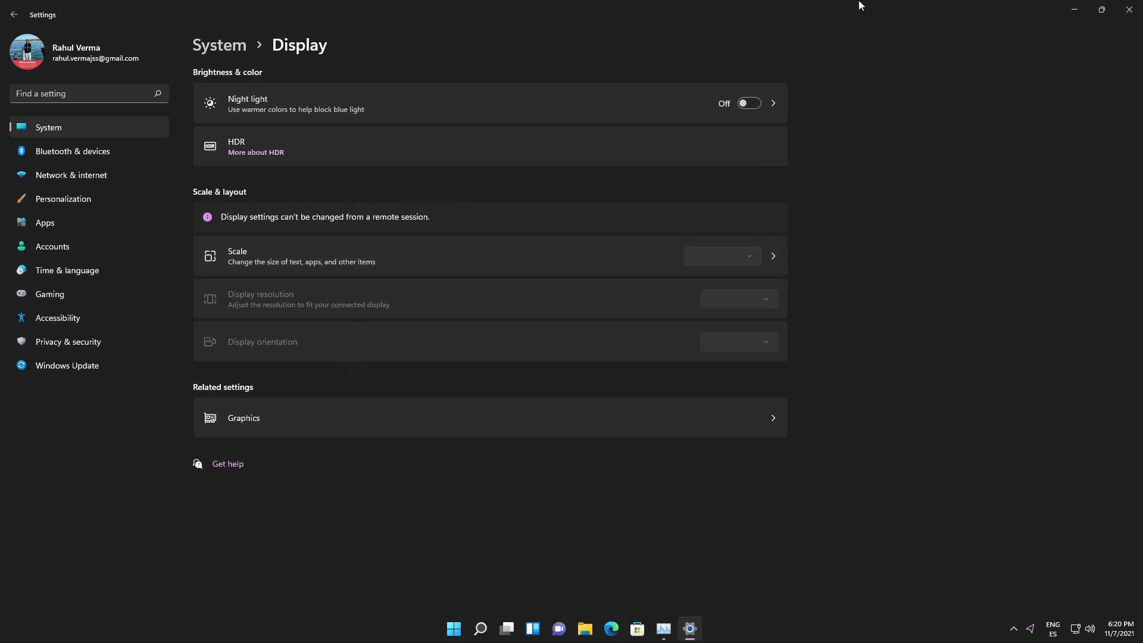
click(1130, 9)
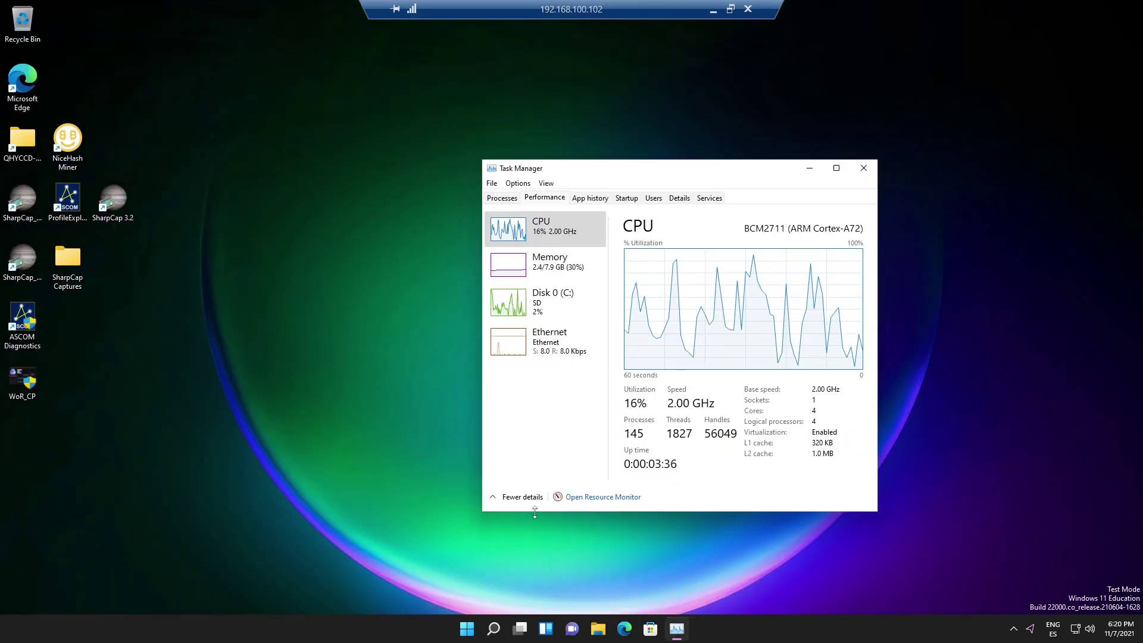